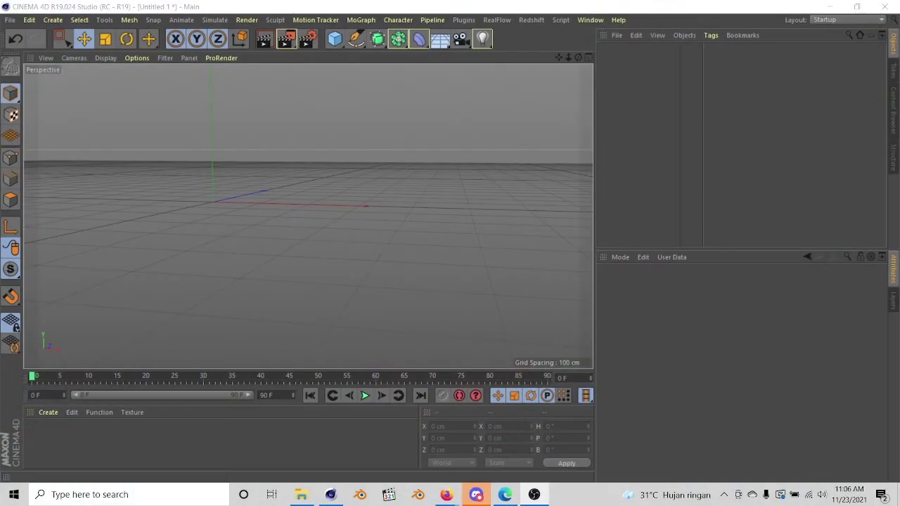
Add a 50 cm-radius cylinder, shorten it to 81.274 cm, and raise it to Y 41.331 cm
left_click_drag(293, 197, 305, 217, "alt")
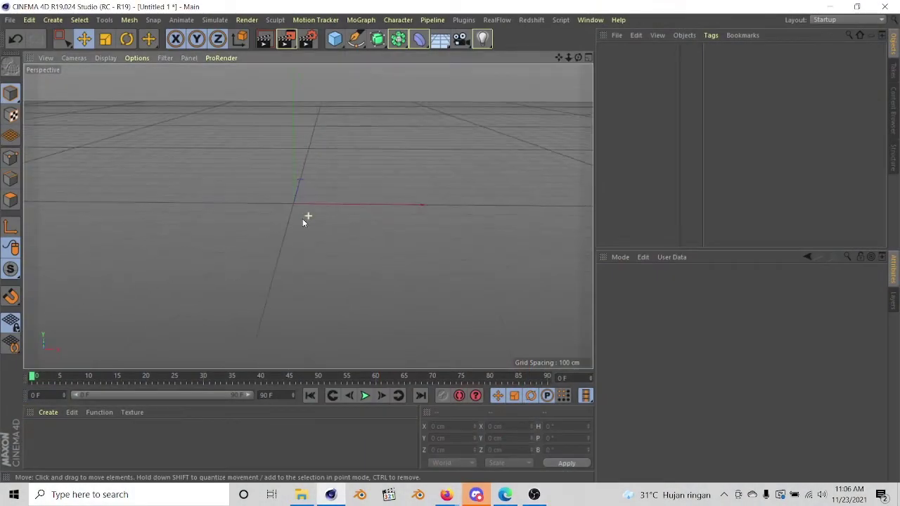
left_click(334, 39)
left_click(554, 56)
left_click_drag(316, 158, 316, 194)
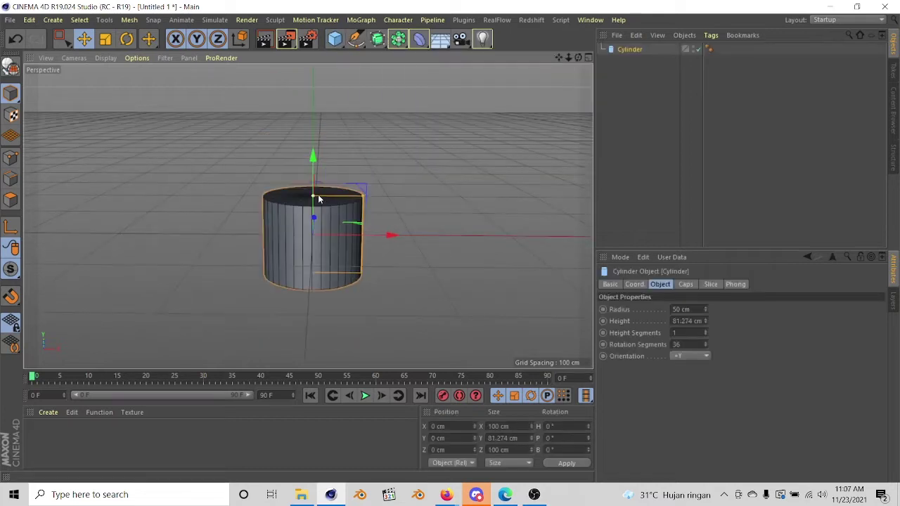
key("F4")
left_click_drag(398, 184, 403, 147)
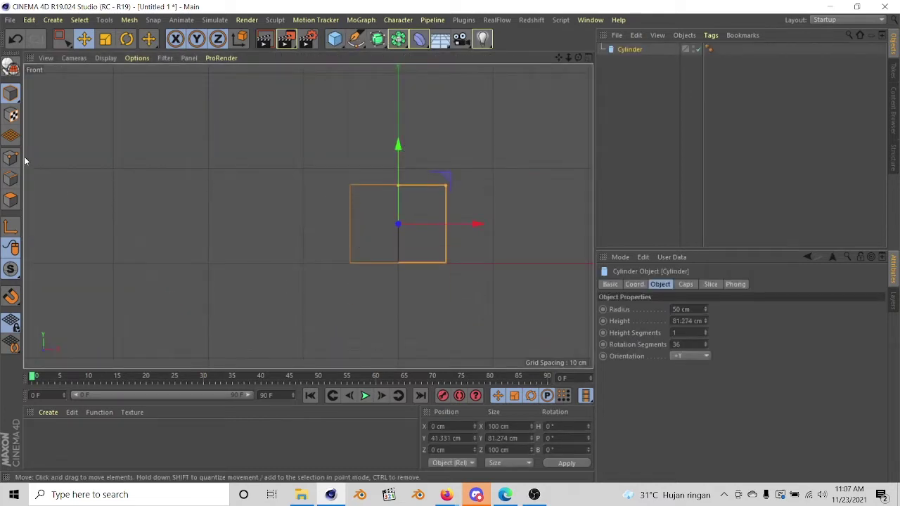
Make the cylinder editable and rectangle-select its bottom ring of points
key("c")
left_click(11, 158)
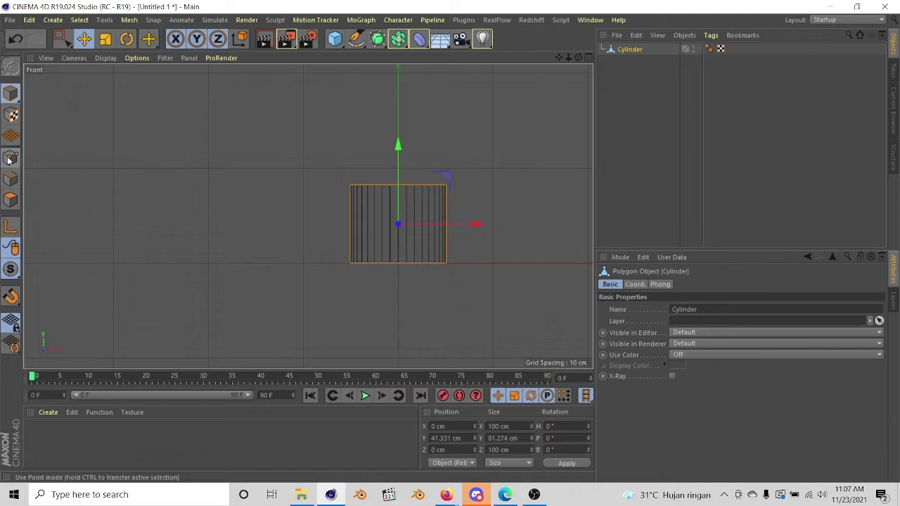
key("0")
left_click_drag(514, 286, 253, 249)
right_click(318, 171)
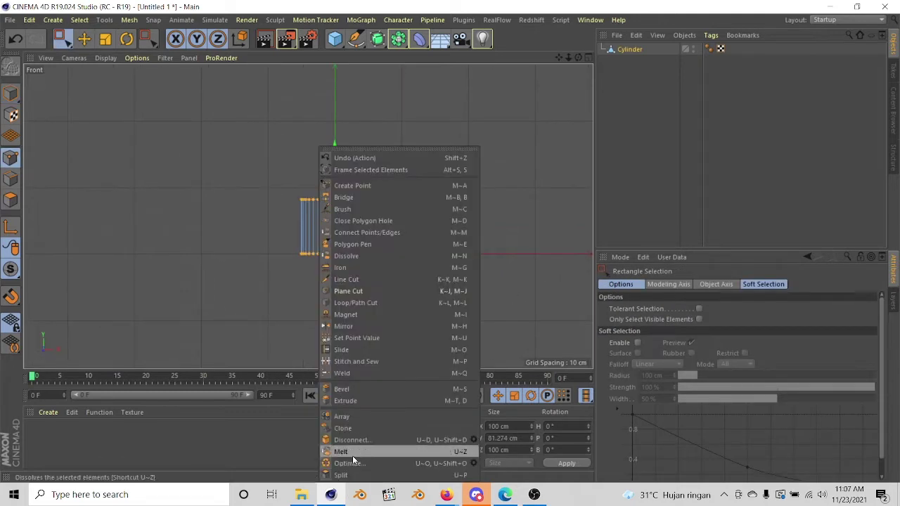
key("Escape")
right_click(363, 309)
right_click(274, 331)
right_click(246, 112)
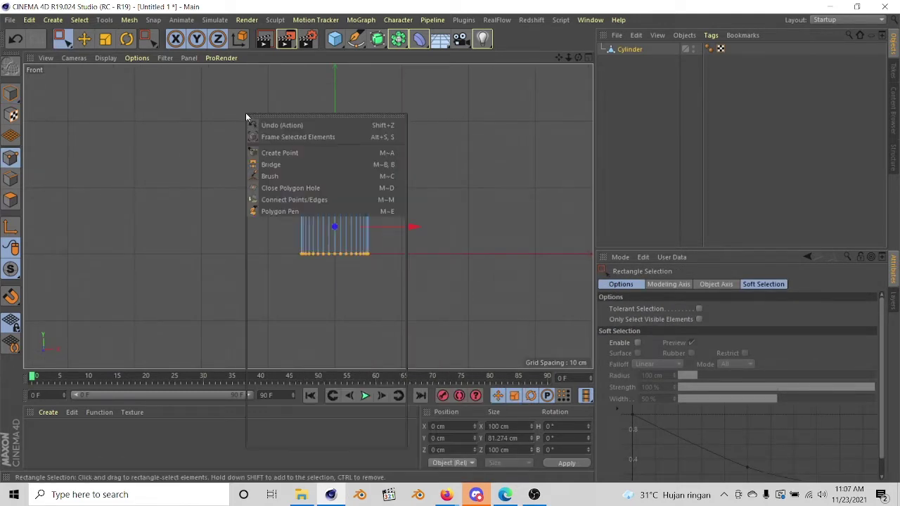
left_click_drag(423, 271, 217, 235)
Scale the bottom ring down to 83.4 cm so the cylinder tapers inward
key("F5")
key("t")
left_click_drag(412, 147, 397, 149)
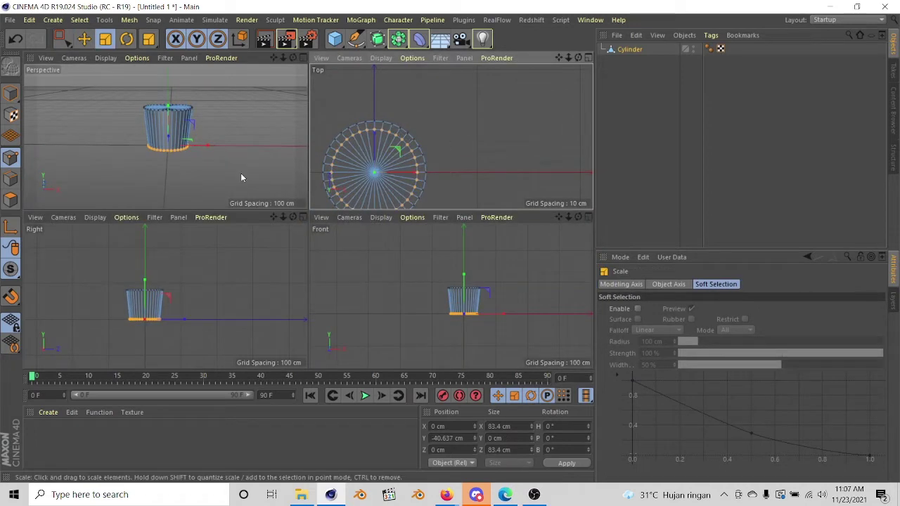
key("F1")
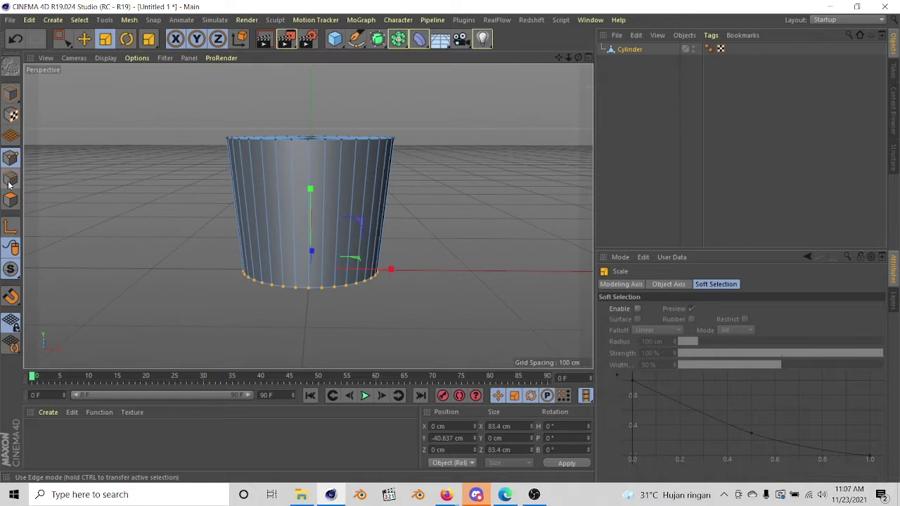
Add a Loop/Path Cut edge loop near the top of the pot
left_click(11, 200)
right_click(457, 204)
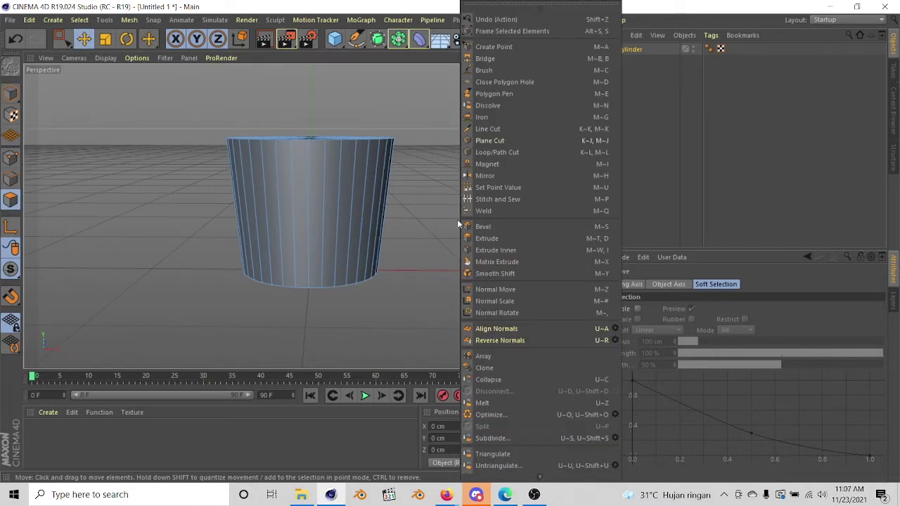
left_click(492, 154)
key("F5")
key("F4")
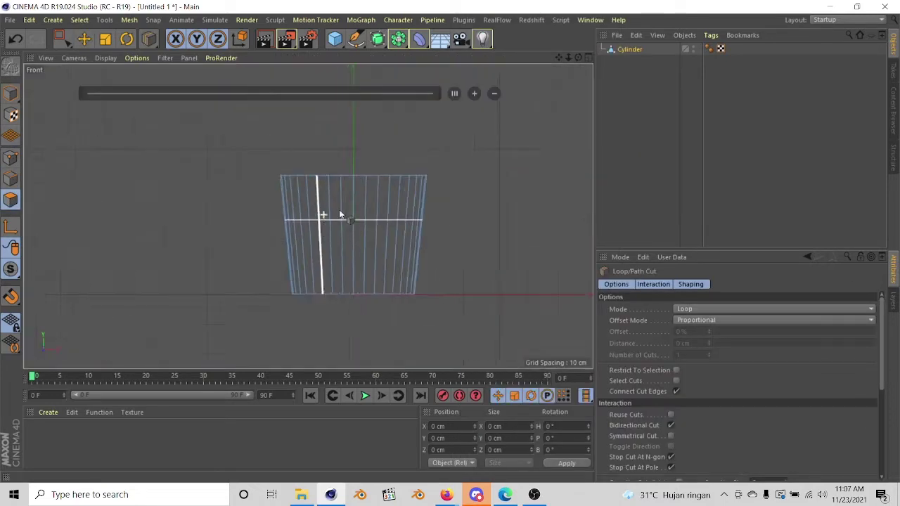
left_click(466, 182)
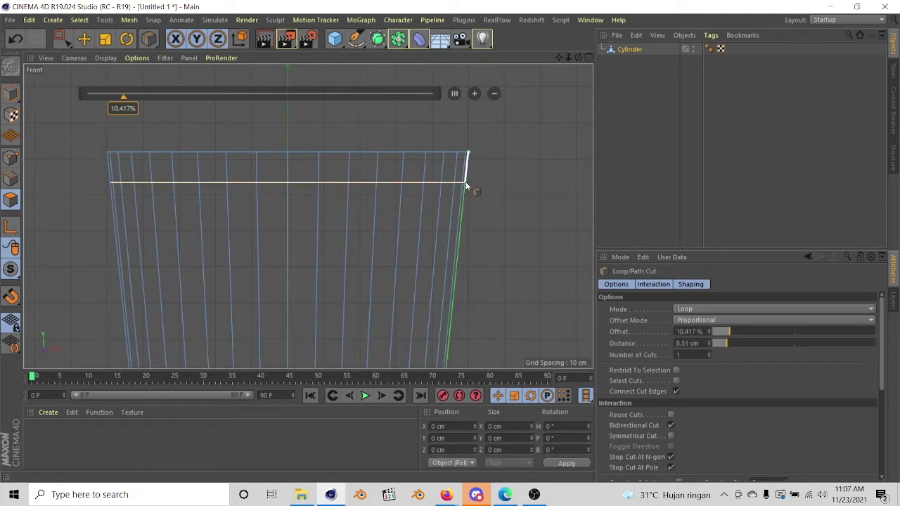
Loop-select the top polygon band and scale it outward to 113.6 cm for a flared rim
left_click(84, 38)
left_click(80, 20)
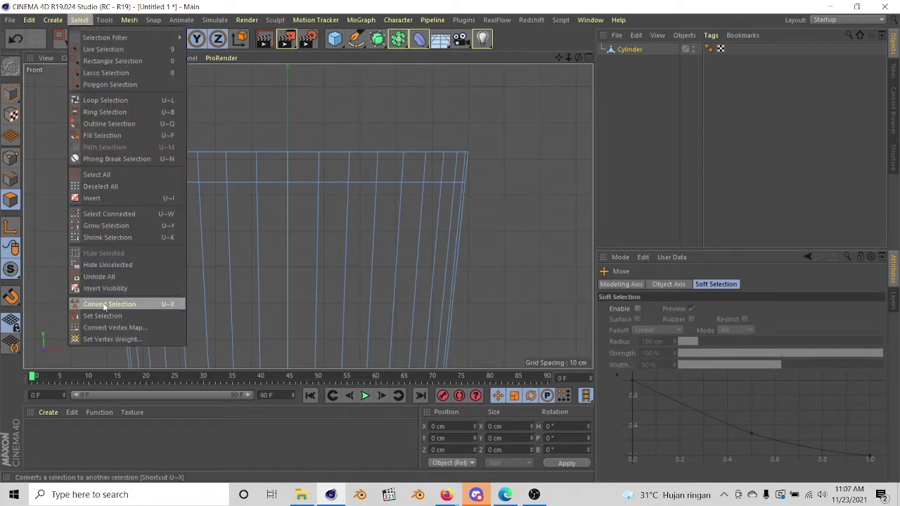
left_click(113, 112)
left_click(225, 164)
key("F5")
key("F1")
key("t")
key("F5")
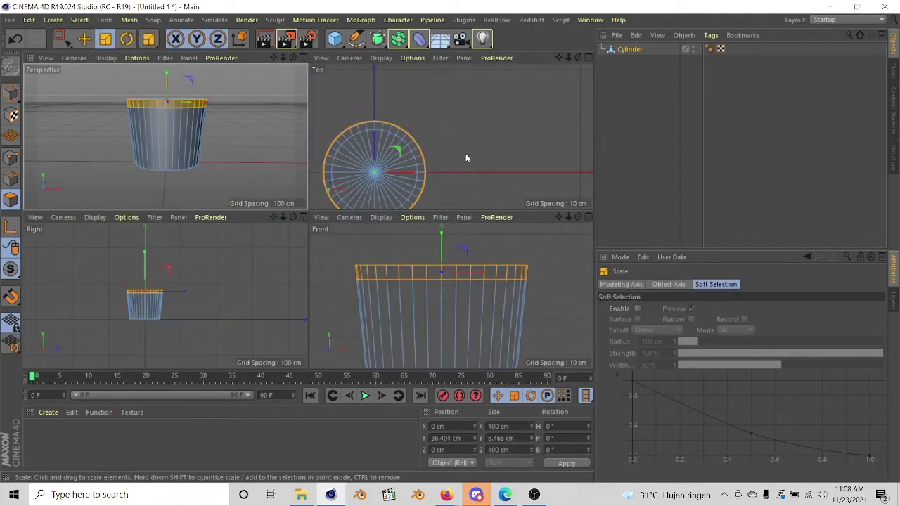
left_click_drag(406, 150, 466, 121)
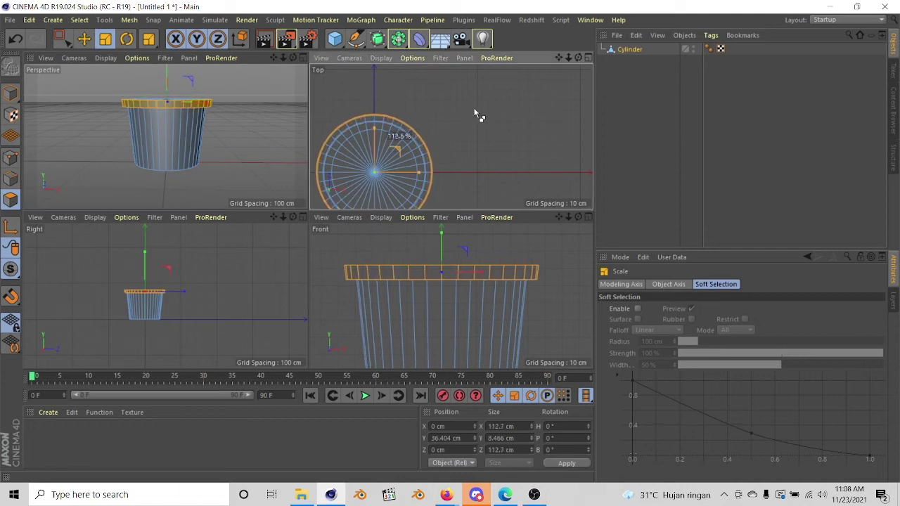
left_click(11, 158)
key("F1")
left_click(80, 20)
Loop-select the rim underside and scale it to 113.645 cm for a straight lip
left_click(102, 100)
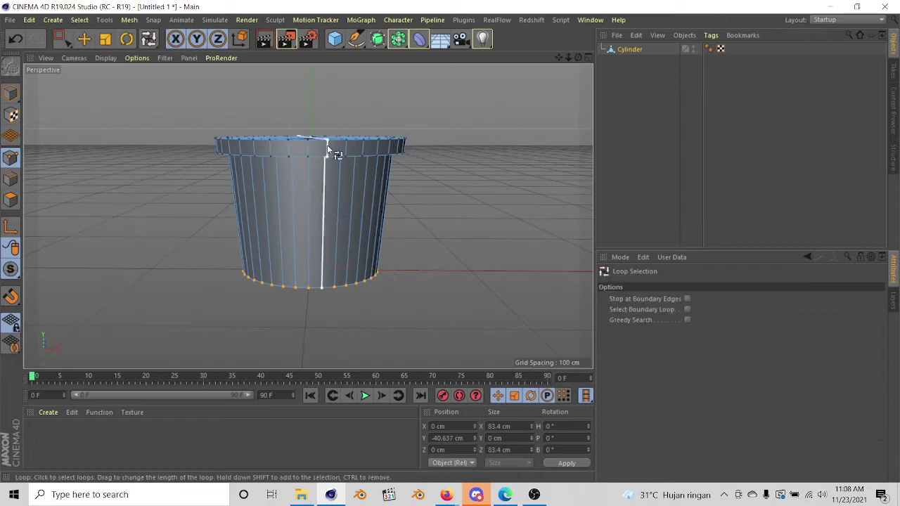
key("F5")
key("F2")
key("t")
left_click_drag(140, 276, 158, 275)
key("F5")
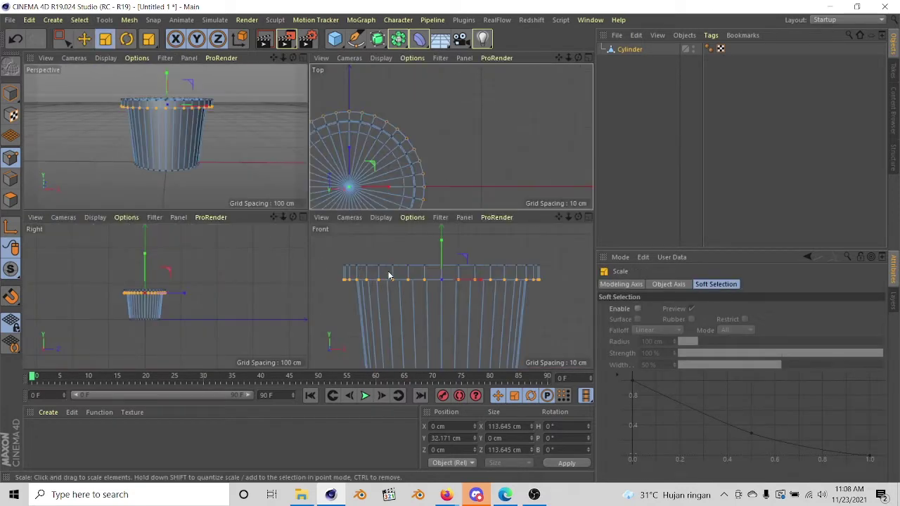
Loop-select the ring around the top cap and scale it inward to 86 cm
left_click(84, 38)
middle_click(258, 144)
left_click_drag(257, 145, 238, 178, "alt")
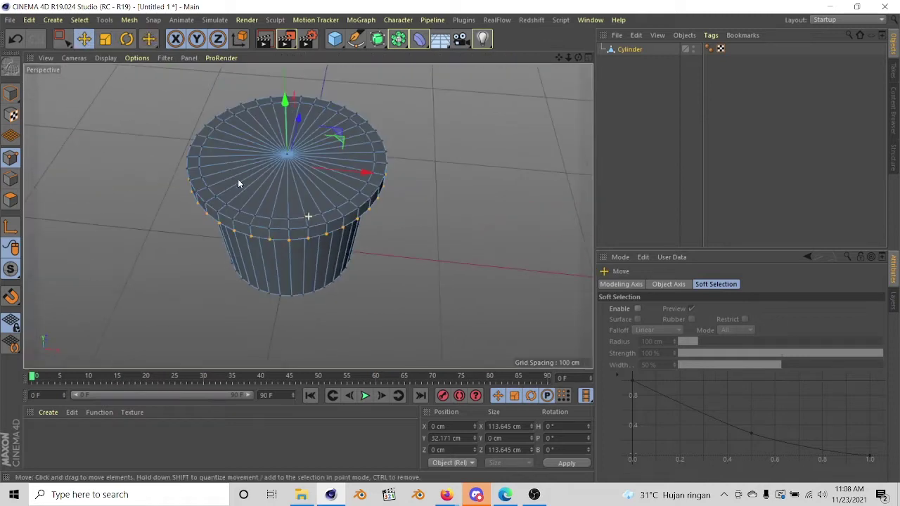
left_click(80, 19)
left_click(98, 112)
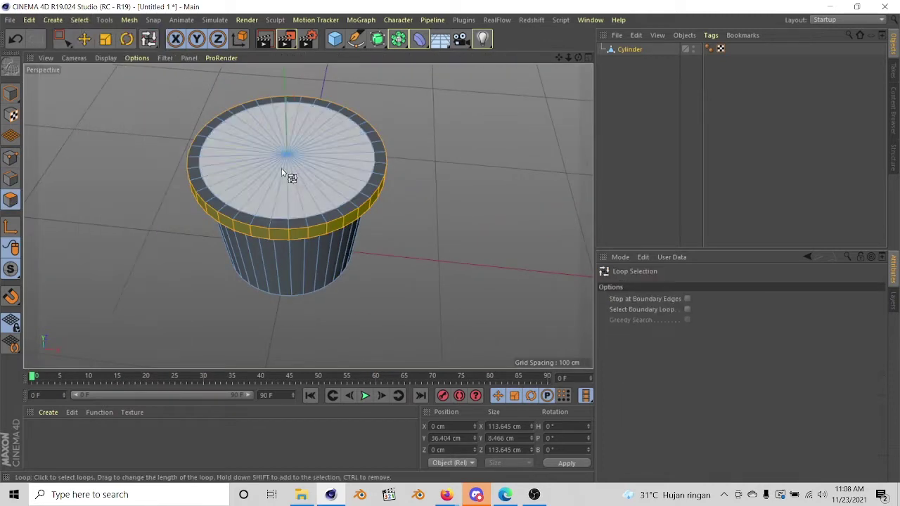
left_click(289, 176)
key("t")
key("F5")
left_click_drag(373, 165, 372, 159)
Sink the top cap to Y -34.293 cm and narrow it to 73.251 cm wide
key("F4")
key("e")
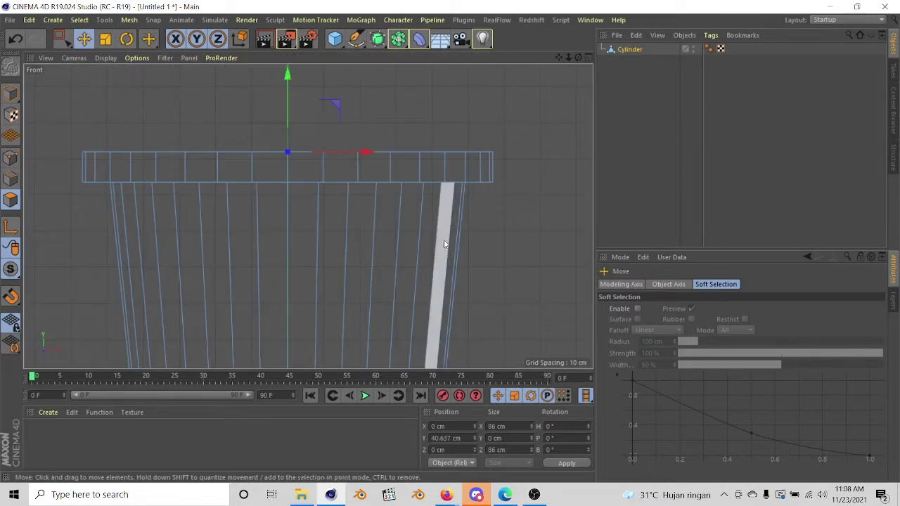
left_click_drag(304, 108, 301, 232)
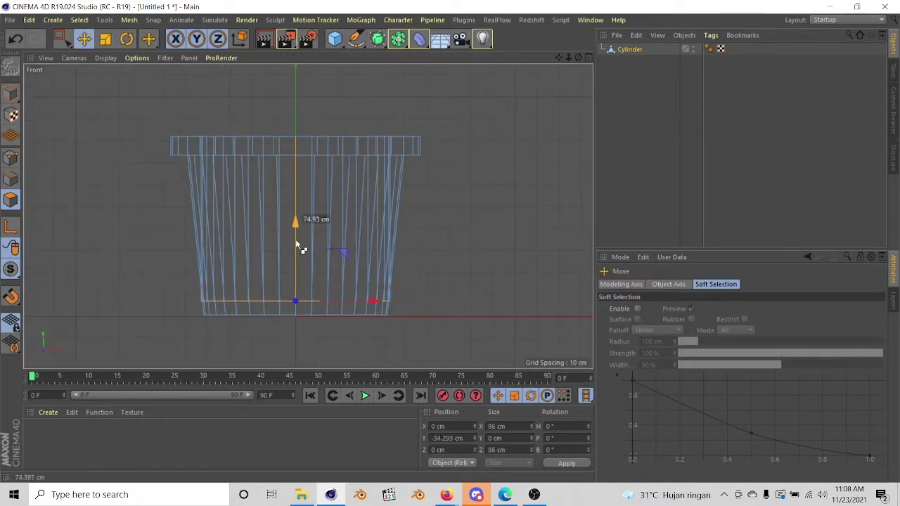
key("t")
key("F5")
key("F2")
mouse_move(323, 192)
left_mouse_down()
mouse_move(308, 228)
mouse_move(352, 211)
left_mouse_up()
key("F4")
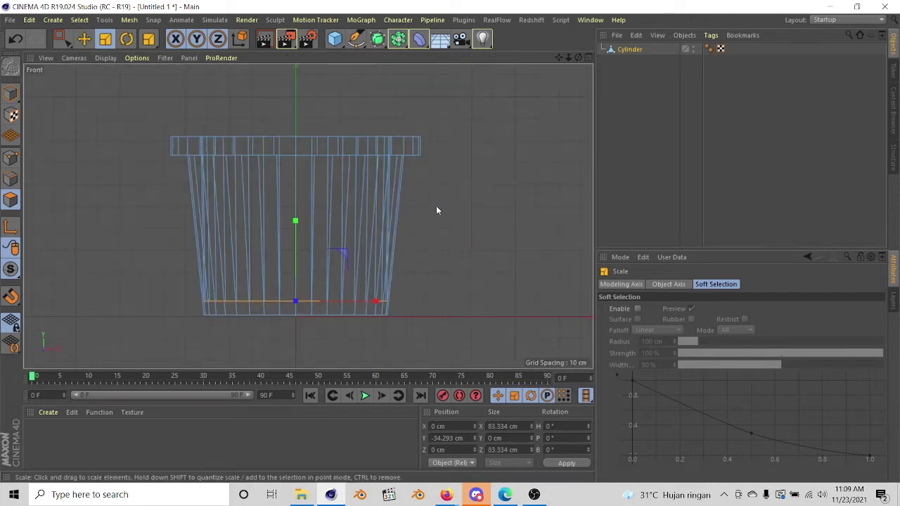
key("F5")
left_click_drag(460, 133, 392, 170)
Wrap the cylinder in a Subdivision Surface, then switch the smoothing off
key("F1")
mouse_move(365, 293)
left_mouse_down("alt")
mouse_move(362, 232)
mouse_move(285, 269)
mouse_move(357, 280)
mouse_move(368, 202)
left_mouse_up("alt")
key("e")
left_click(378, 39)
left_click_drag(637, 60, 643, 49)
scroll(361, 232, "up", 3)
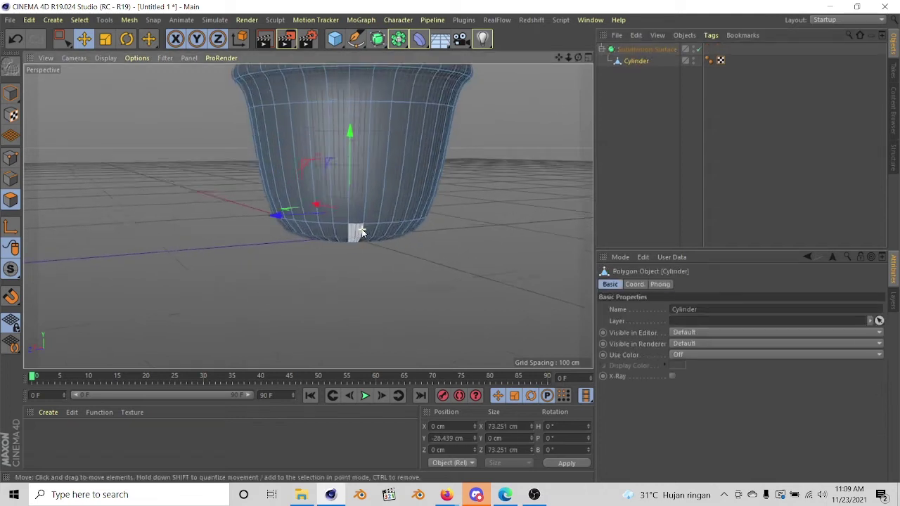
left_click_drag(361, 232, 366, 254, "alt")
left_click(698, 49)
left_click(10, 178)
Add a Loop/Path Cut near the pot's bottom edge, keeping subdivision disabled
right_click(149, 151)
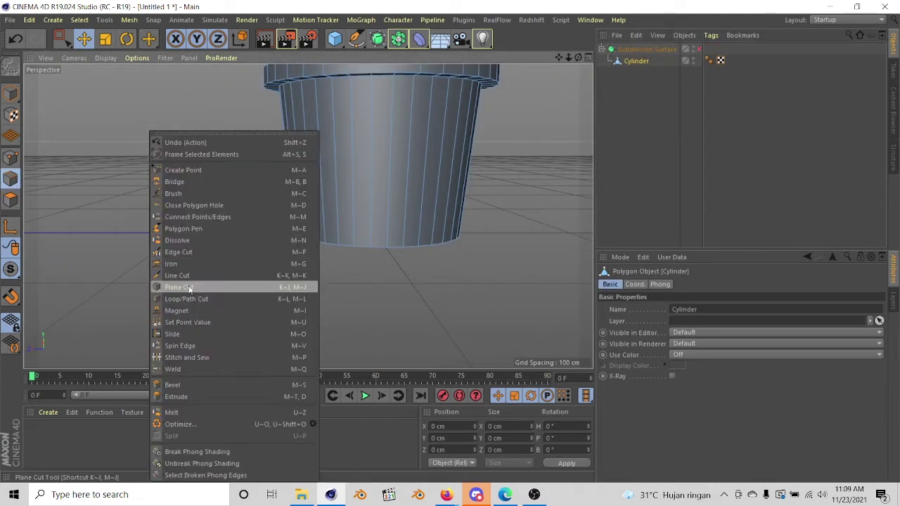
left_click(186, 301)
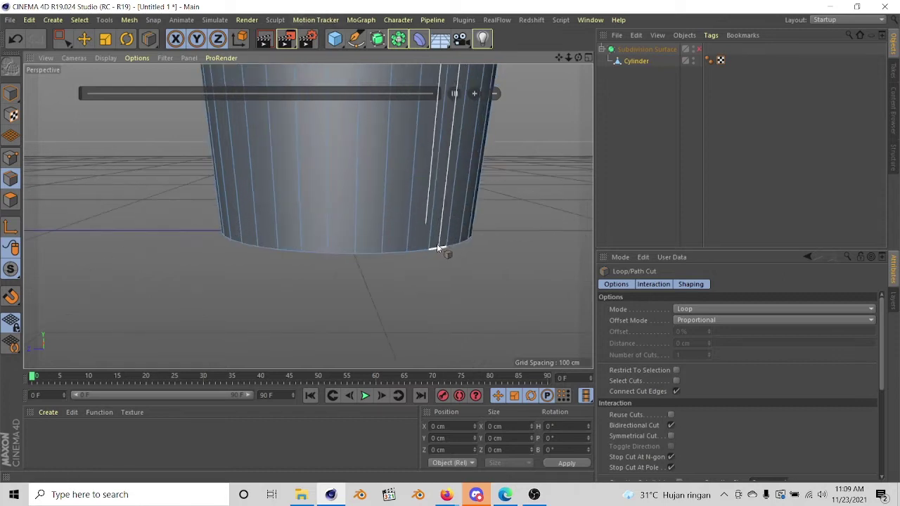
left_click(437, 244)
mouse_move(443, 270)
left_mouse_down("alt")
mouse_move(405, 199)
mouse_move(308, 216)
left_mouse_up("alt")
left_click(700, 49)
Orbit around the pot to inspect the rim, base and interior edges
scroll(434, 238, "up", 5)
mouse_move(435, 237)
left_mouse_down("alt")
mouse_move(330, 149)
mouse_move(335, 186)
left_mouse_up("alt")
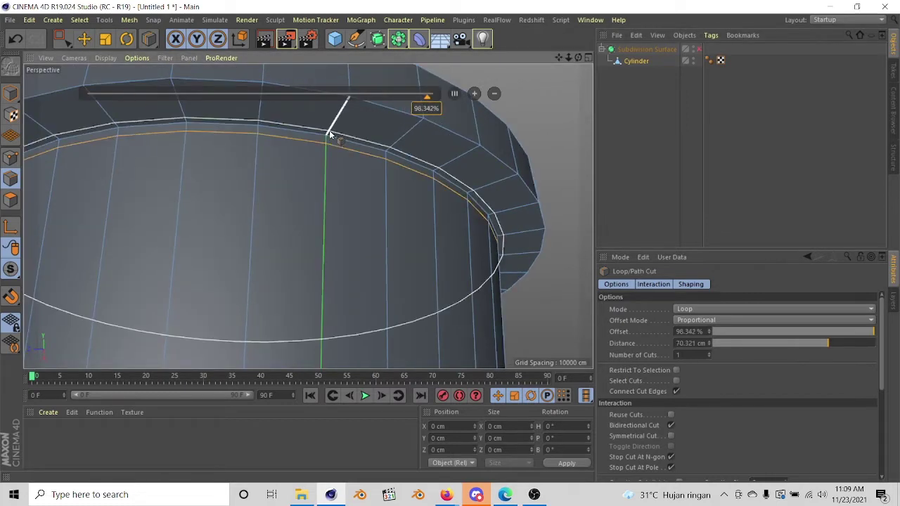
mouse_move(343, 134)
left_mouse_down("alt")
mouse_move(414, 222)
mouse_move(318, 119)
left_mouse_up("alt")
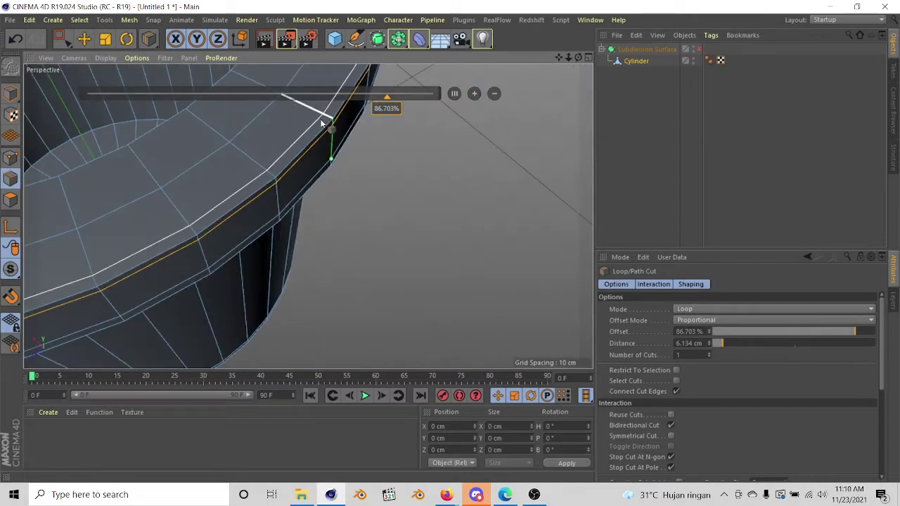
mouse_move(260, 181)
left_mouse_down("alt")
mouse_move(281, 185)
mouse_move(298, 207)
left_mouse_up("alt")
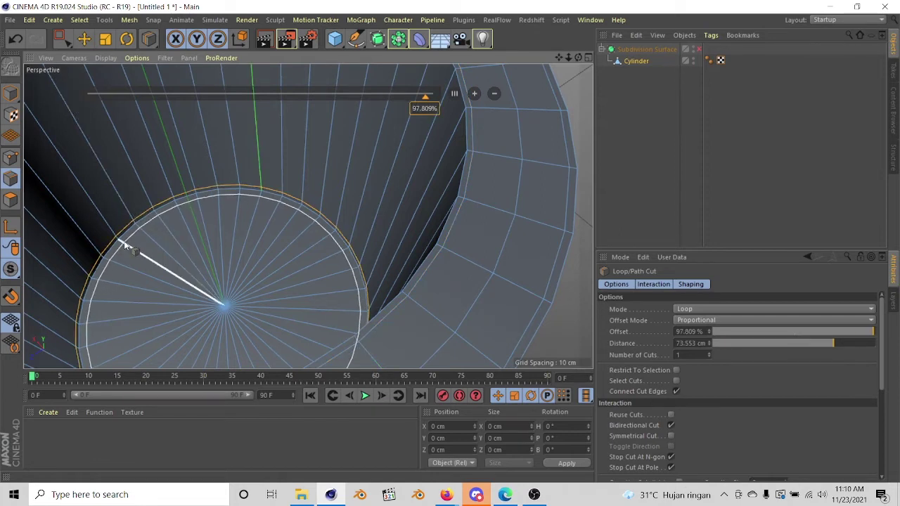
scroll(279, 210, "down", 5)
left_click_drag(279, 211, 243, 190, "alt")
scroll(242, 124, "up", 5)
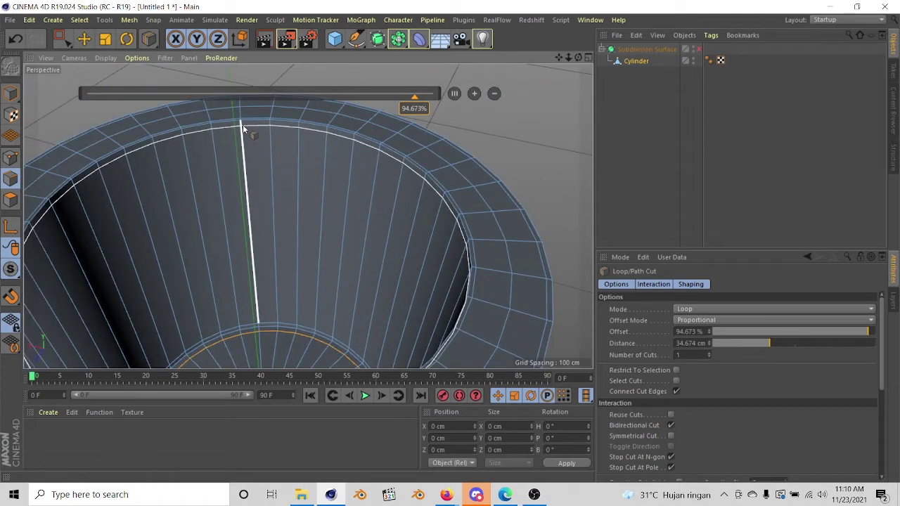
scroll(273, 140, "down", 5)
left_click_drag(327, 210, 331, 162, "alt")
key("e")
mouse_move(422, 176)
left_mouse_down("alt")
mouse_move(330, 254)
mouse_move(69, 205)
mouse_move(576, 93)
left_mouse_up("alt")
Undo the accidental downward pull of the pot's bottom centre point
scroll(372, 248, "up", 2)
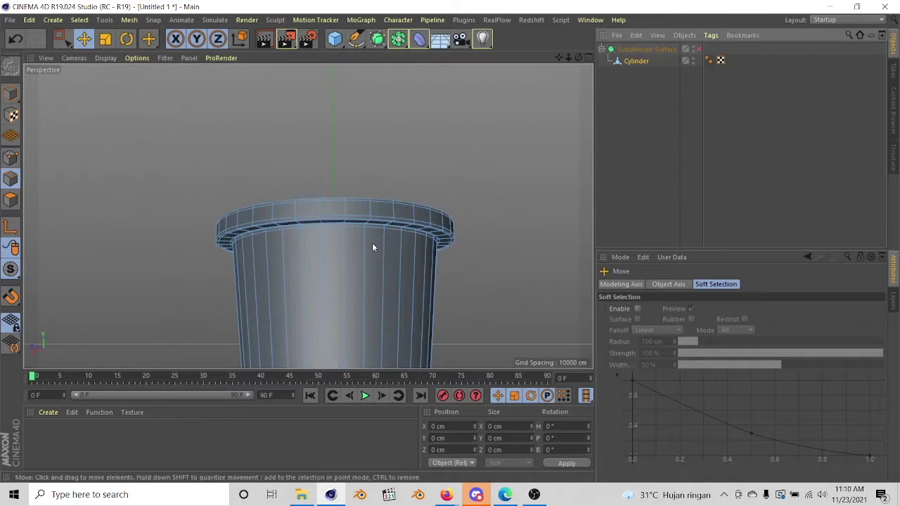
scroll(372, 248, "down", 2)
left_click_drag(118, 205, 361, 221, "alt")
left_click(361, 221)
left_click_drag(355, 136, 394, 246)
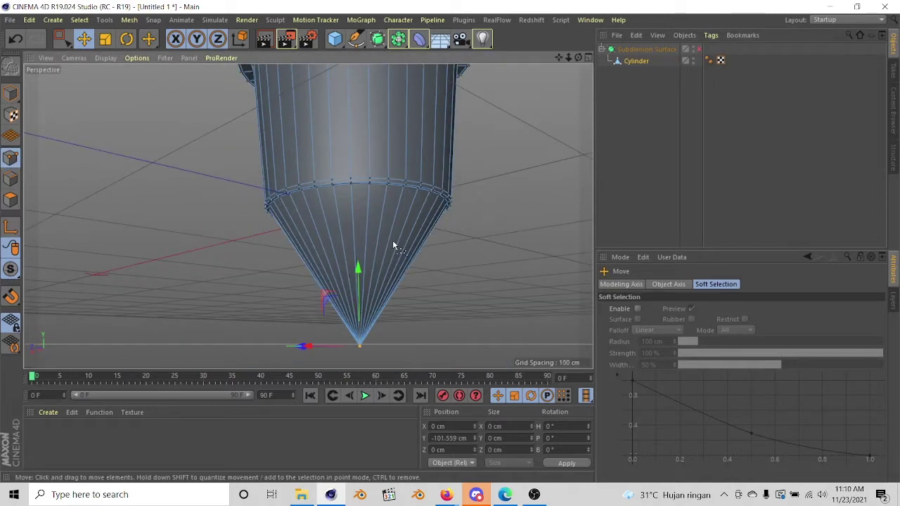
key("ctrl+z")
key("ctrl+z")
Add a cube beside the pot and resize it to a 32.1 × 80.283 × 7.005 cm slab
mouse_move(37, 98)
left_mouse_down("alt")
mouse_move(340, 119)
mouse_move(412, 261)
left_mouse_up("alt")
scroll(412, 261, "up", 3)
mouse_move(334, 39)
left_mouse_down()
mouse_move(452, 113)
mouse_move(422, 57)
left_mouse_up()
scroll(357, 217, "down", 3)
mouse_move(210, 238)
left_mouse_down()
mouse_move(392, 233)
mouse_move(241, 241)
mouse_move(254, 236)
left_mouse_up()
mouse_move(302, 271)
left_mouse_down()
mouse_move(404, 258)
mouse_move(340, 148)
mouse_move(329, 208)
mouse_move(320, 169)
left_mouse_up()
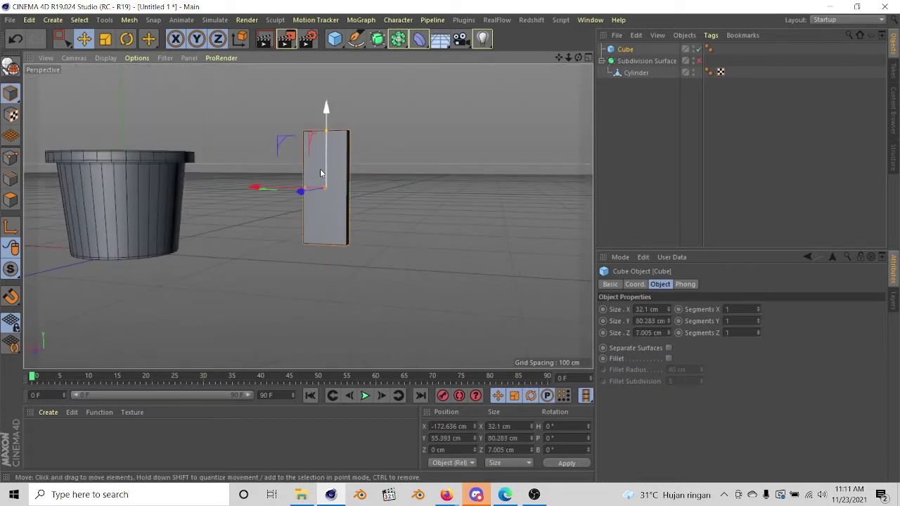
Widen the slab and give it 2 × 7 segments
left_click_drag(327, 107, 337, 237, "alt")
mouse_move(310, 191)
left_mouse_down()
mouse_move(302, 191)
mouse_move(310, 204)
left_mouse_up()
left_click(759, 318)
type("7")
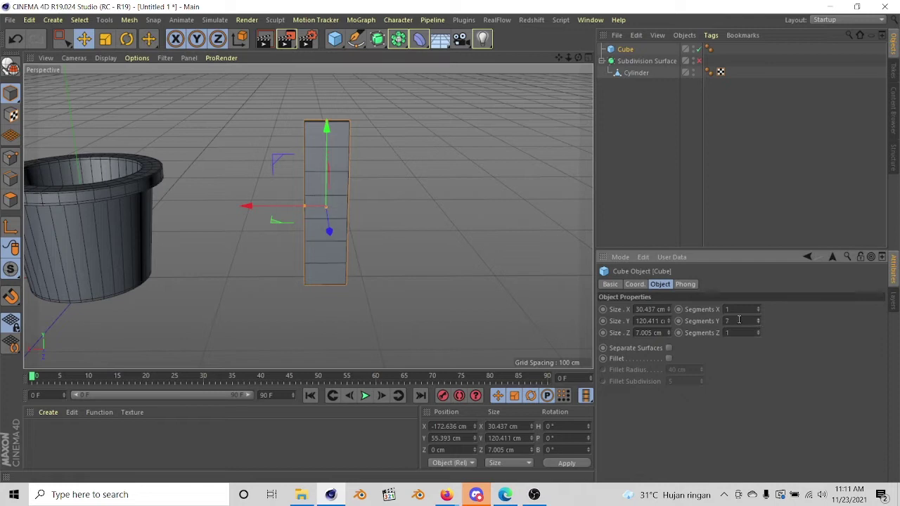
left_click(759, 308)
Make the slab an editable mesh and switch to point editing in the front view
left_click_drag(281, 182, 84, 176, "alt")
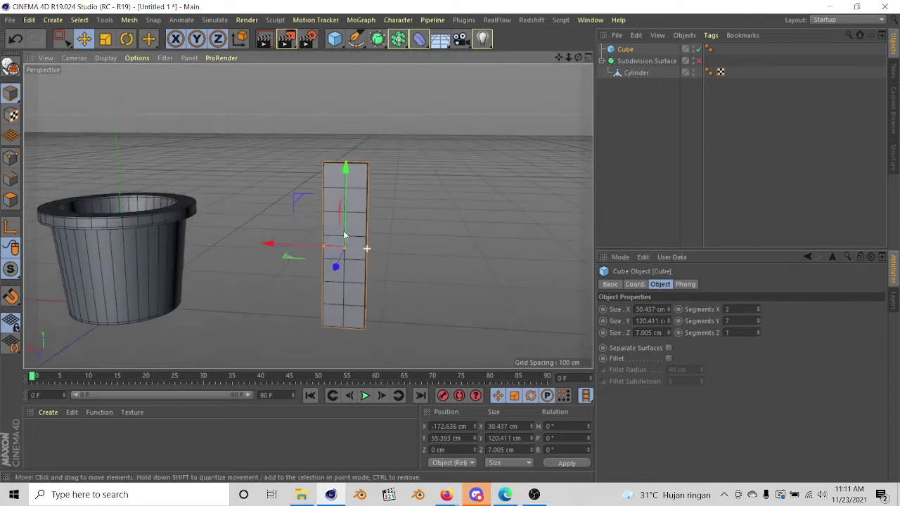
key("c")
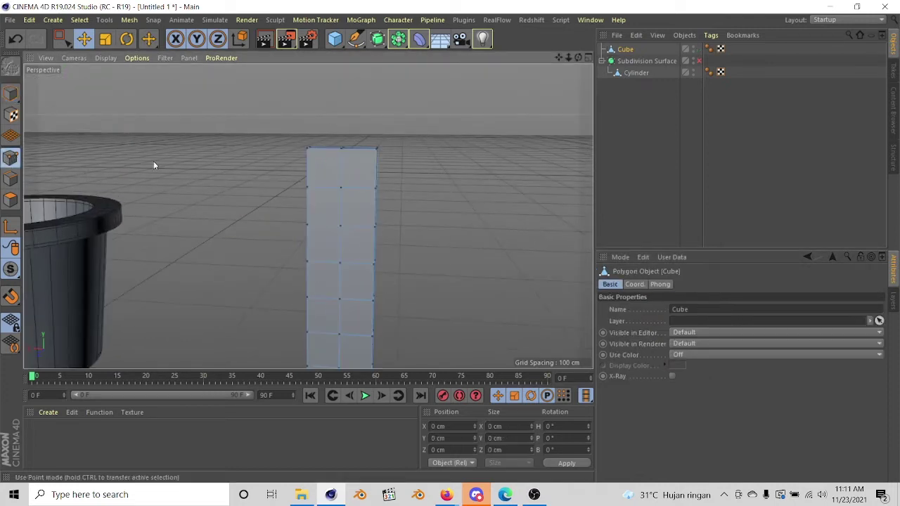
key("0")
middle_click(168, 297)
middle_click(355, 242)
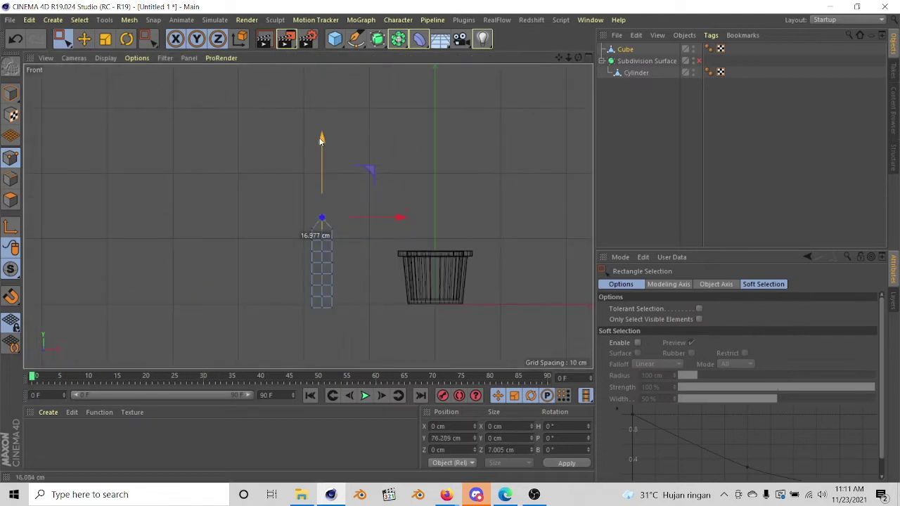
key("e")
key("F1")
Add a Twist deformer fitted to the leaf and twist it to 198.727°
left_click(419, 38)
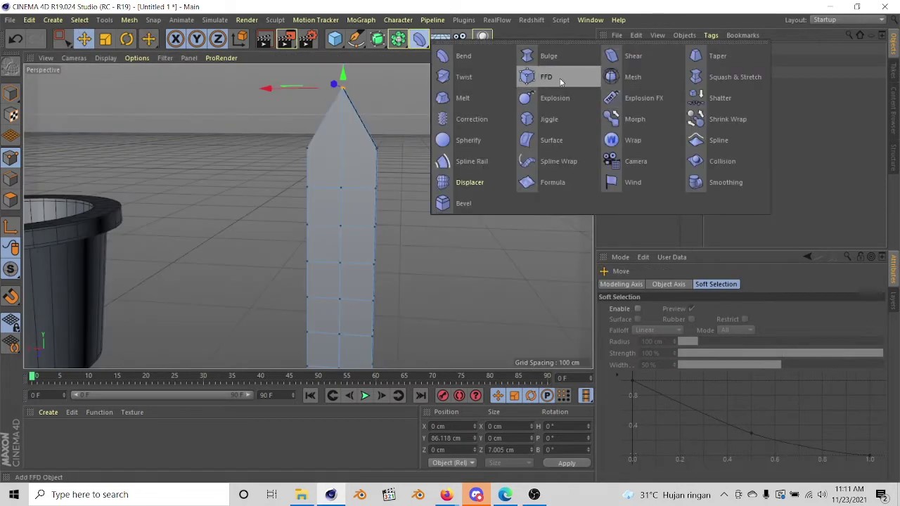
left_click(480, 80)
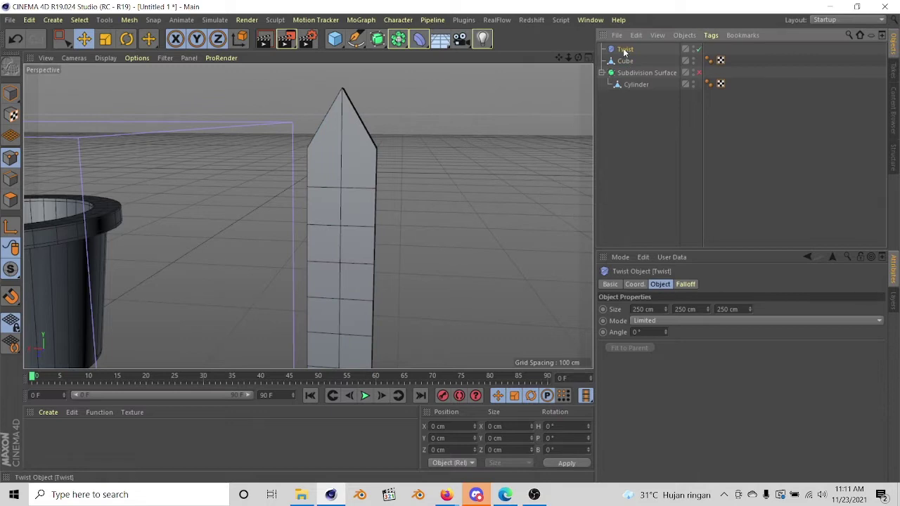
left_click(630, 348)
scroll(422, 187, "down", 3)
scroll(422, 187, "down", 2)
middle_click(465, 305)
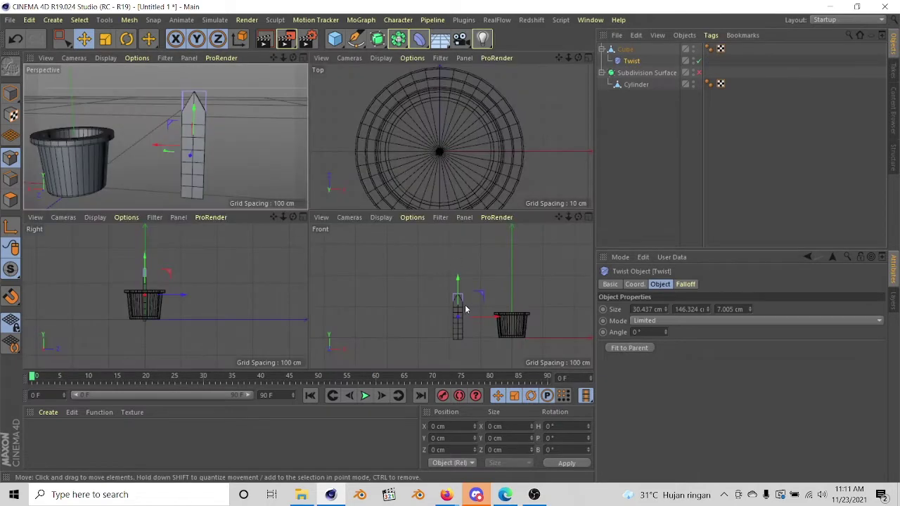
scroll(464, 308, "up", 2)
mouse_move(452, 284)
left_mouse_down()
mouse_move(569, 282)
mouse_move(530, 320)
left_mouse_up()
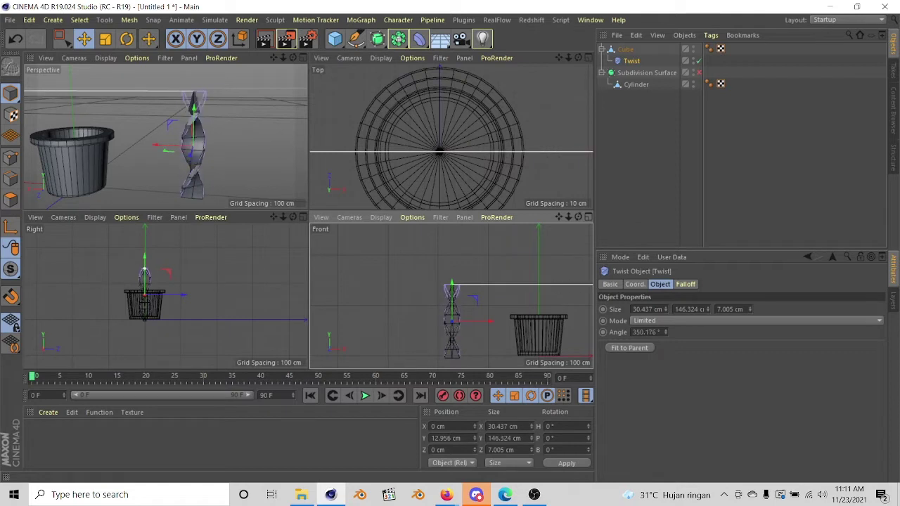
Add a fitted Bend deformer of 45.999° below the Twist and move the leaf into the pot
left_click(419, 39)
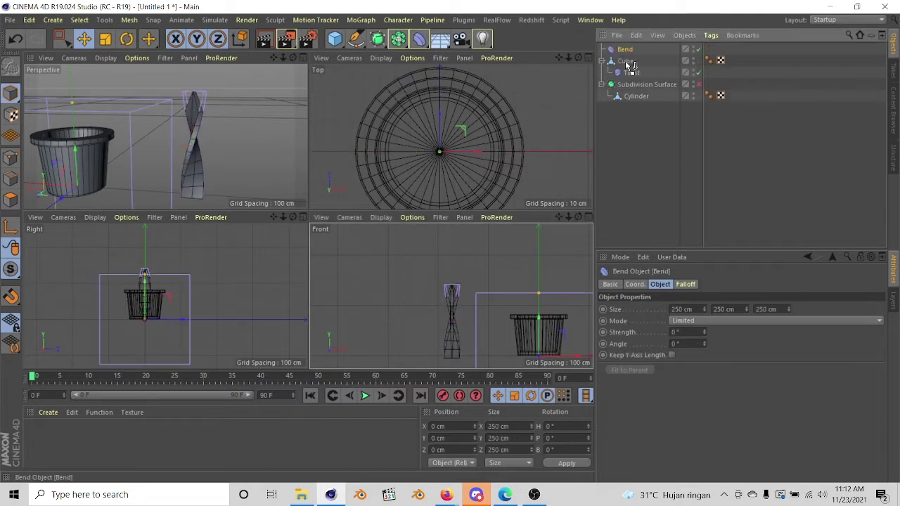
left_click(629, 370)
left_click_drag(452, 289, 437, 282)
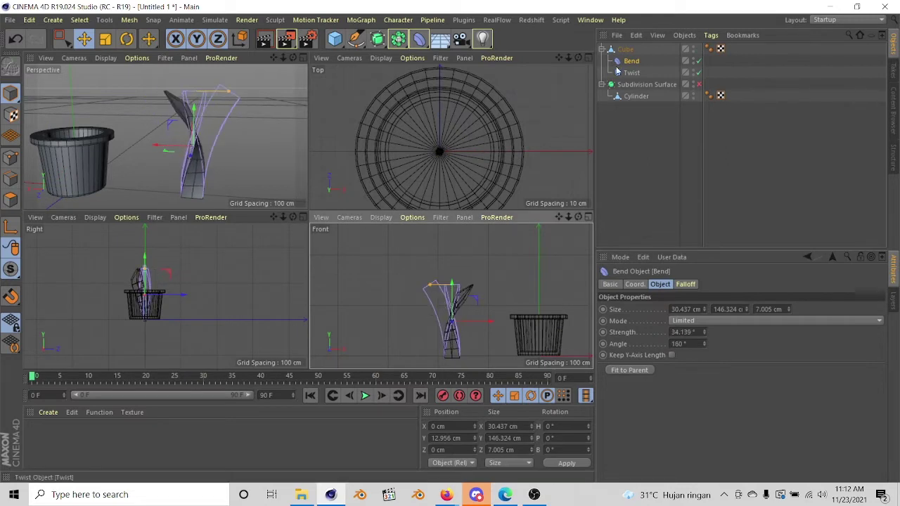
left_click_drag(617, 73, 619, 59)
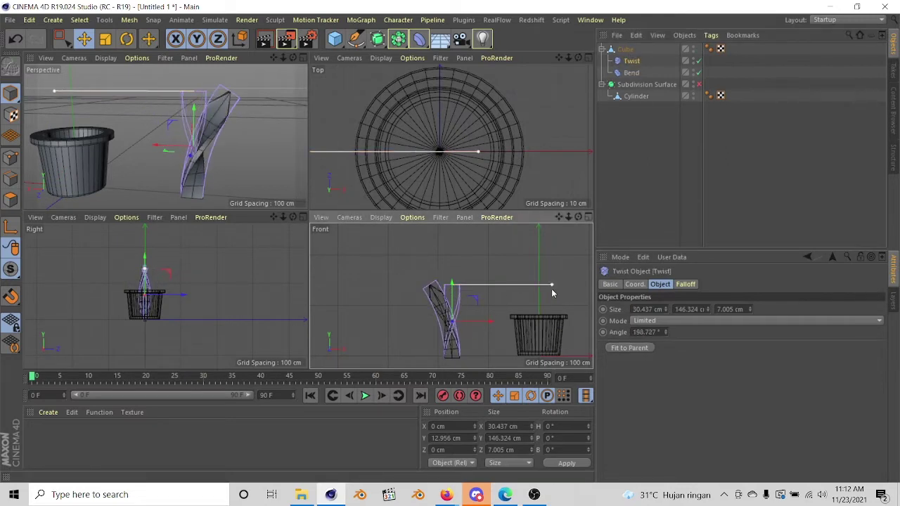
left_click(429, 287)
left_click_drag(429, 287, 443, 290)
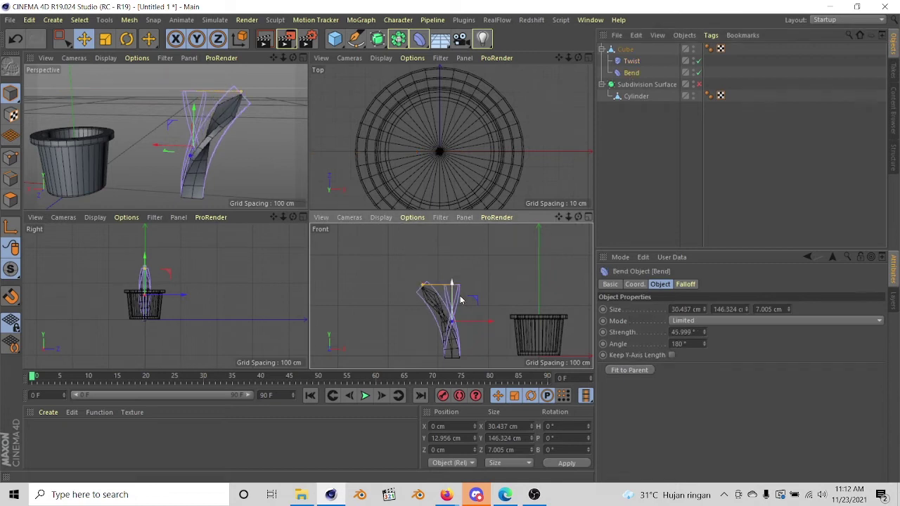
left_click(444, 316)
mouse_move(484, 320)
left_mouse_down()
mouse_move(562, 320)
mouse_move(457, 253)
left_mouse_up()
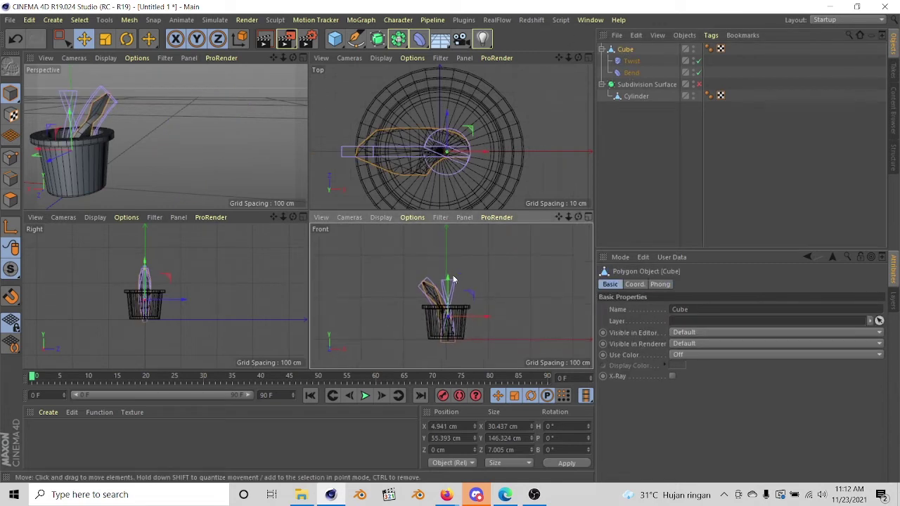
Parent the leaf under a new Subdivision Surface, enable its smoothing, and reselect the leaf object
left_click(378, 40, "alt")
key("F1")
mouse_move(571, 210)
left_mouse_down("alt")
mouse_move(325, 215)
mouse_move(274, 126)
left_mouse_up("alt")
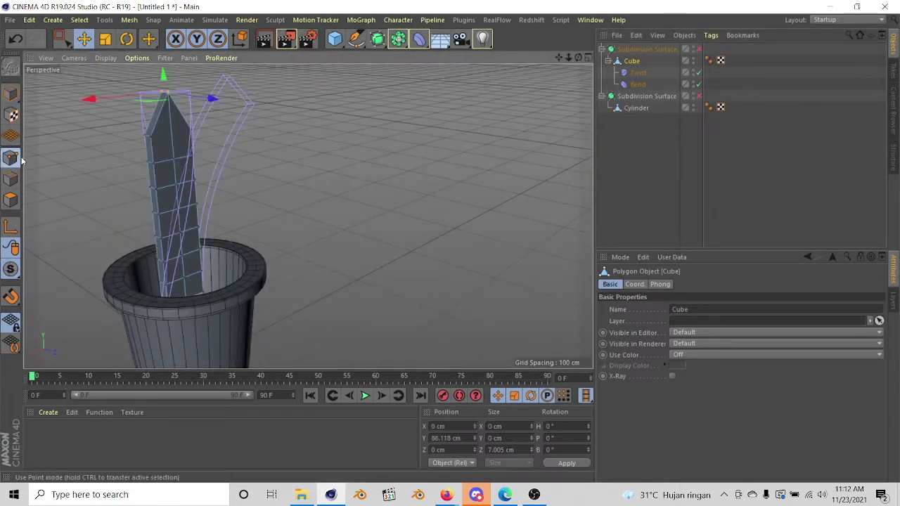
left_click(10, 157)
left_click_drag(42, 162, 221, 161, "alt")
key("0")
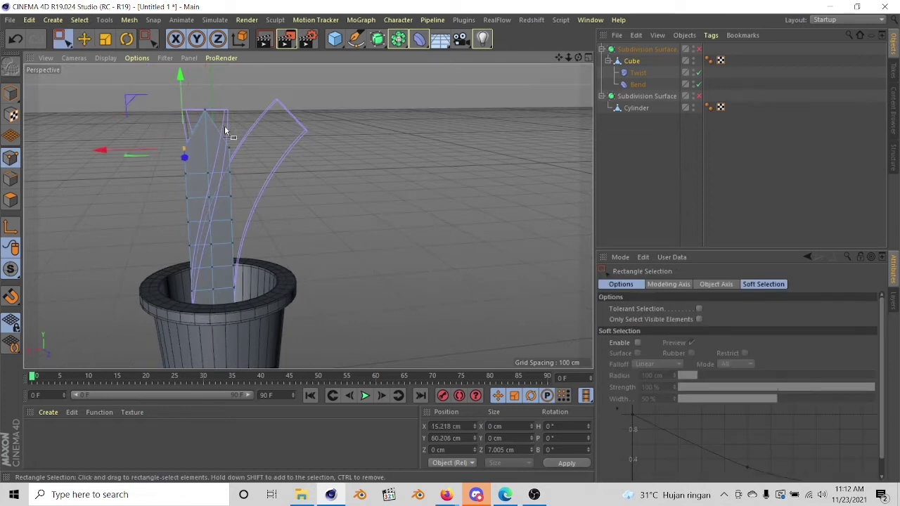
left_click(698, 49)
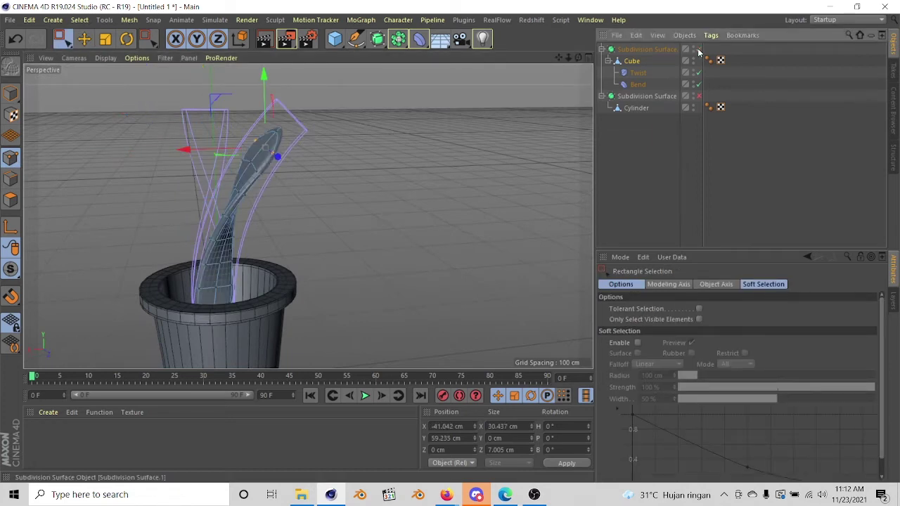
mouse_move(321, 185)
left_mouse_down("alt")
mouse_move(506, 190)
mouse_move(229, 187)
mouse_move(267, 209)
left_mouse_up("alt")
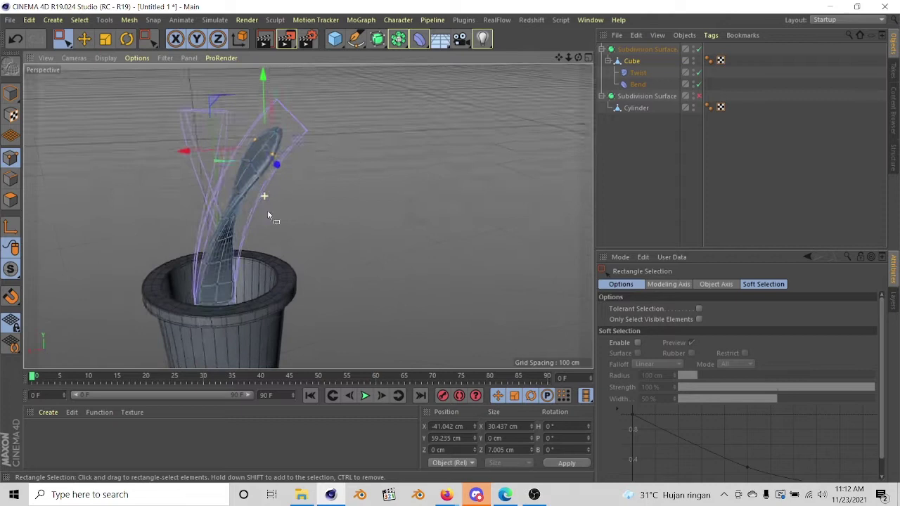
left_click(10, 93)
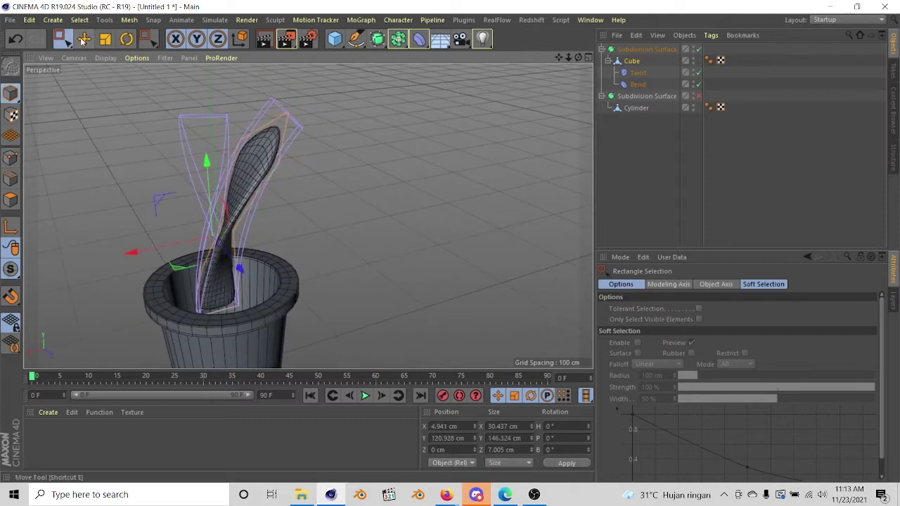
left_click(631, 60)
Rotate the copied leaf to about 106° and move it to -8.05 cm on X
left_click(640, 50, "ctrl")
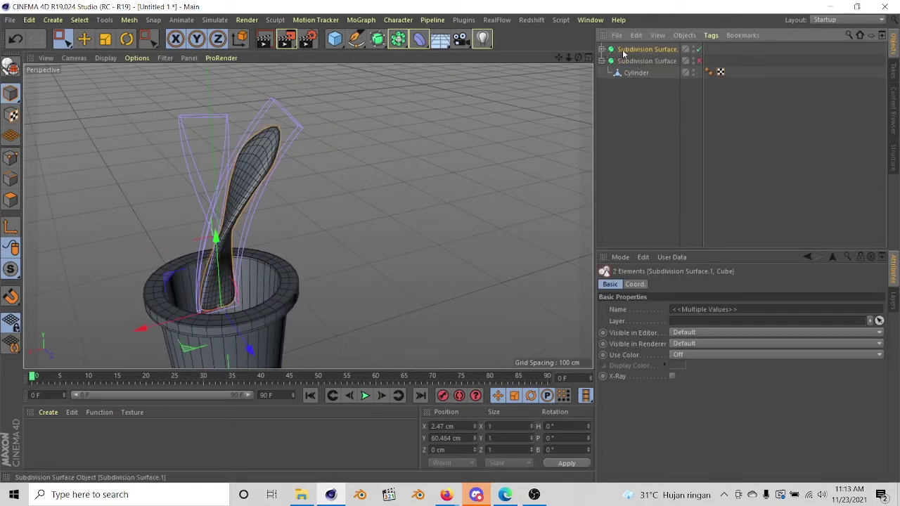
left_click(602, 50)
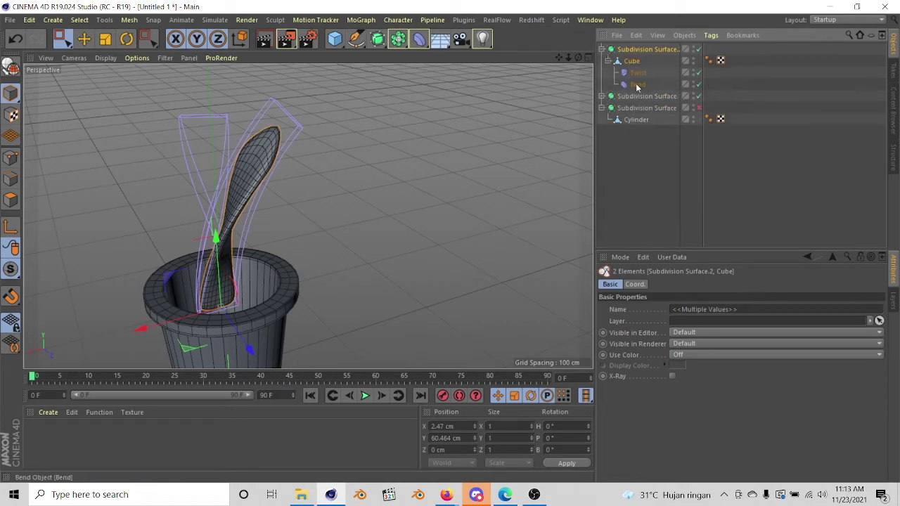
key("r")
left_click_drag(184, 255, 282, 245)
middle_click_drag(281, 245, 337, 257, "alt")
key("e")
left_click_drag(379, 202, 400, 200)
left_click(647, 96)
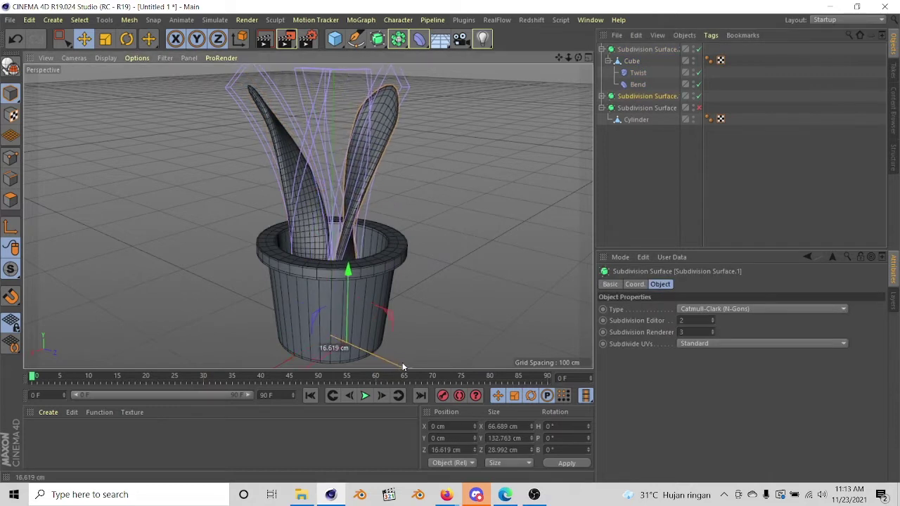
left_click_drag(338, 203, 478, 244, "alt")
left_click_drag(412, 310, 475, 271)
Adjust the second leaf's Twist to about 23° and bend it toward the left
left_click(647, 50)
left_click(638, 73)
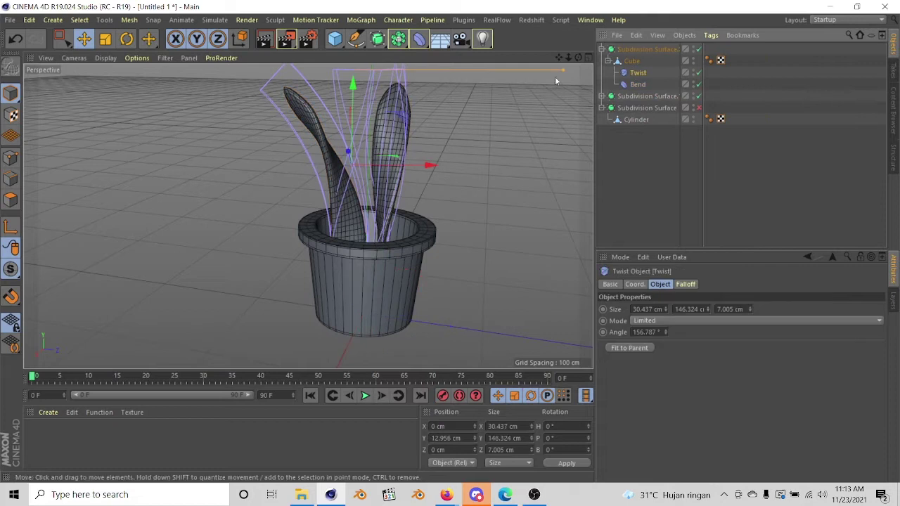
middle_click(435, 281)
left_click_drag(195, 246, 216, 265)
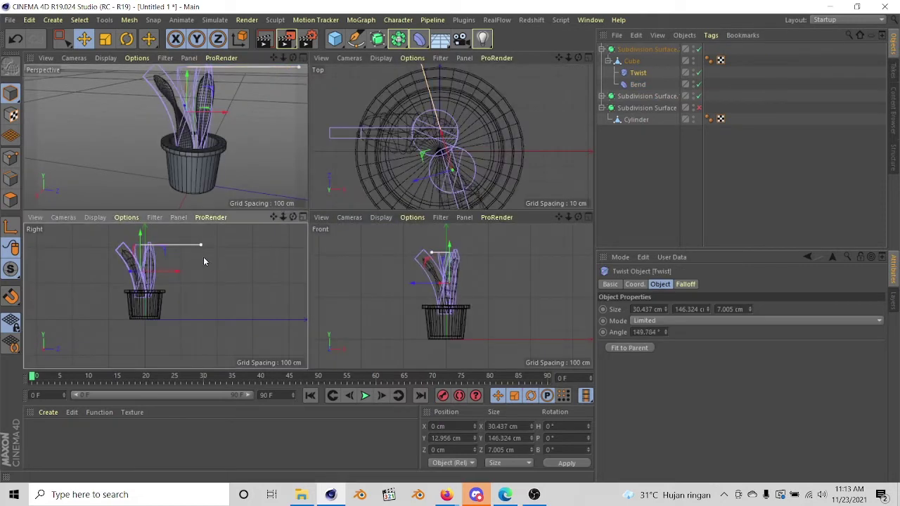
left_click(638, 85)
left_click_drag(143, 245, 101, 260)
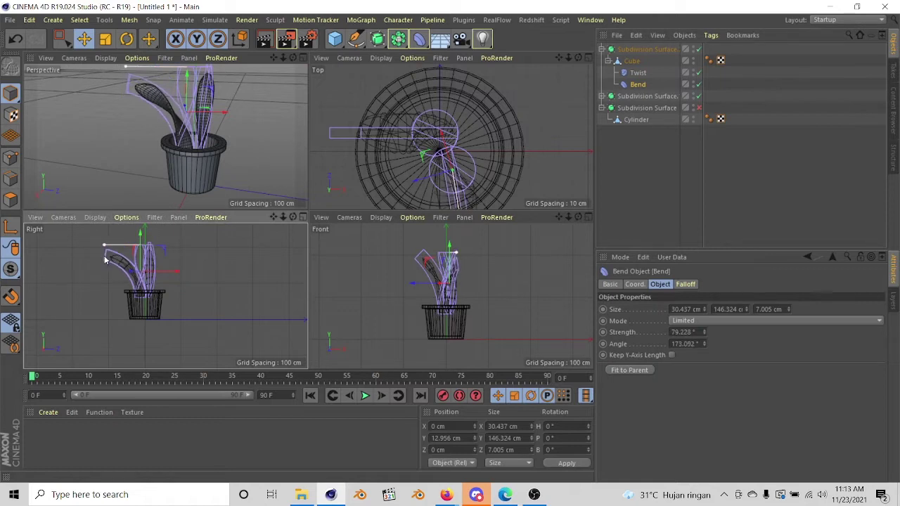
left_click(638, 73)
left_click_drag(216, 245, 148, 248)
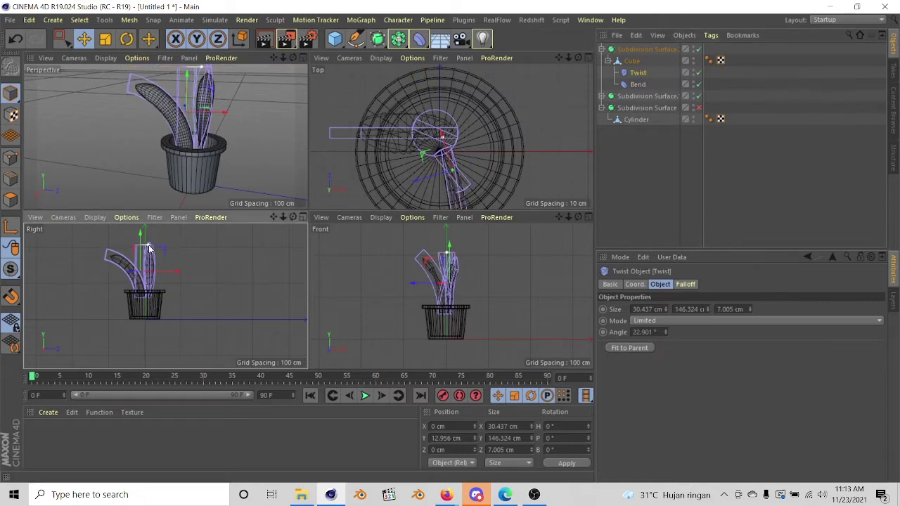
left_click_drag(158, 142, 531, 219, "alt")
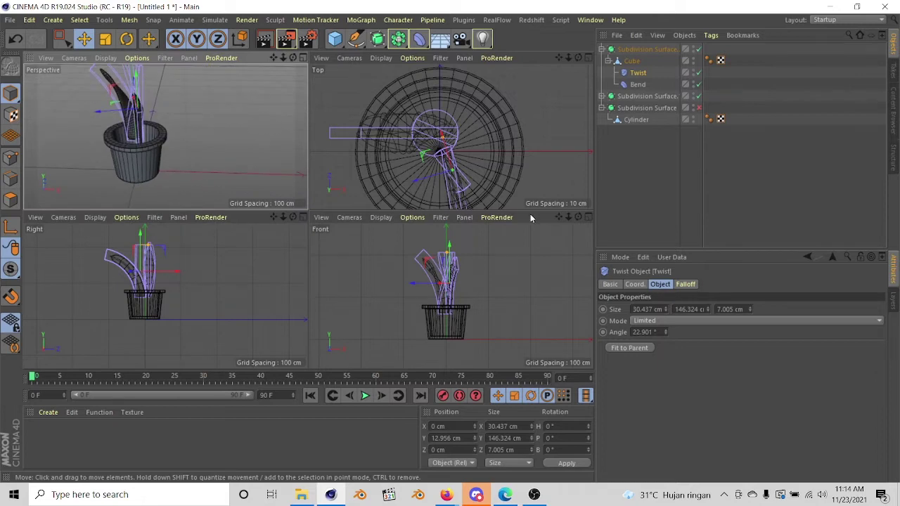
left_click(645, 332)
type("0")
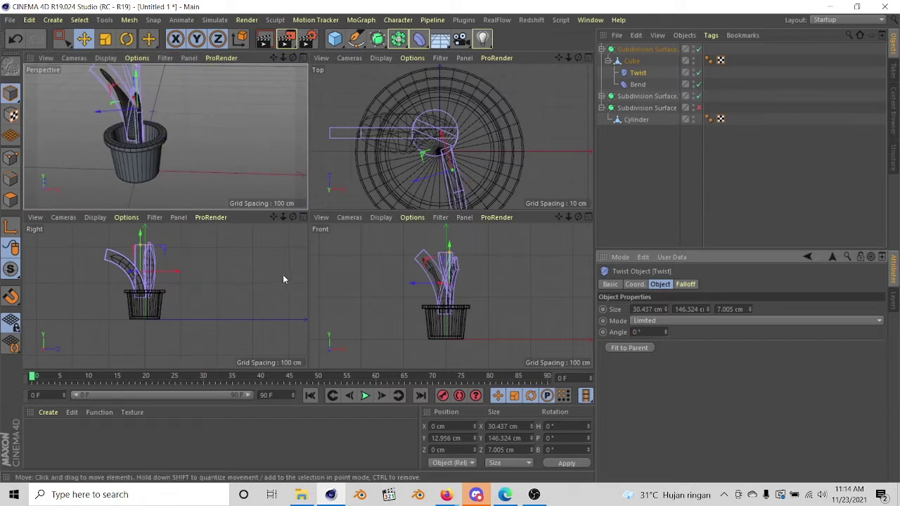
mouse_move(218, 149)
left_mouse_down("alt")
mouse_move(104, 148)
mouse_move(191, 146)
left_mouse_up("alt")
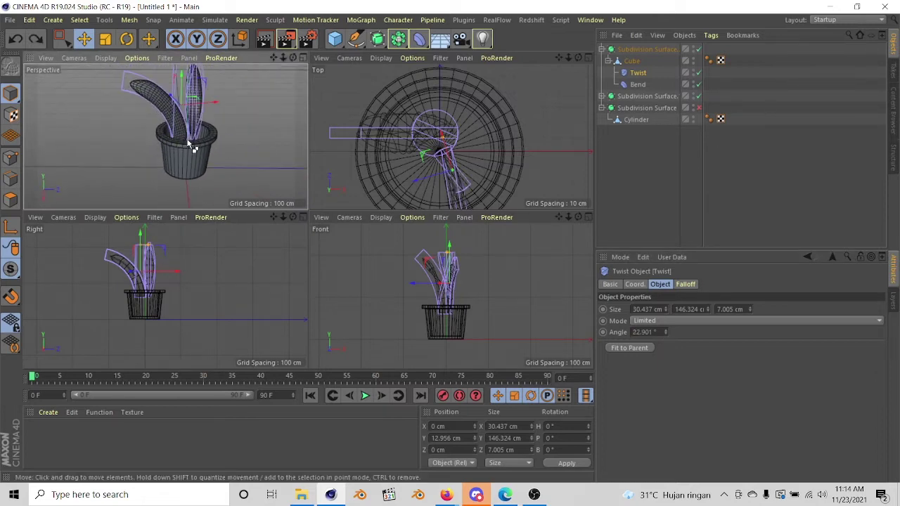
Reset the second leaf's Bend strength and angle to 0
left_click(637, 83)
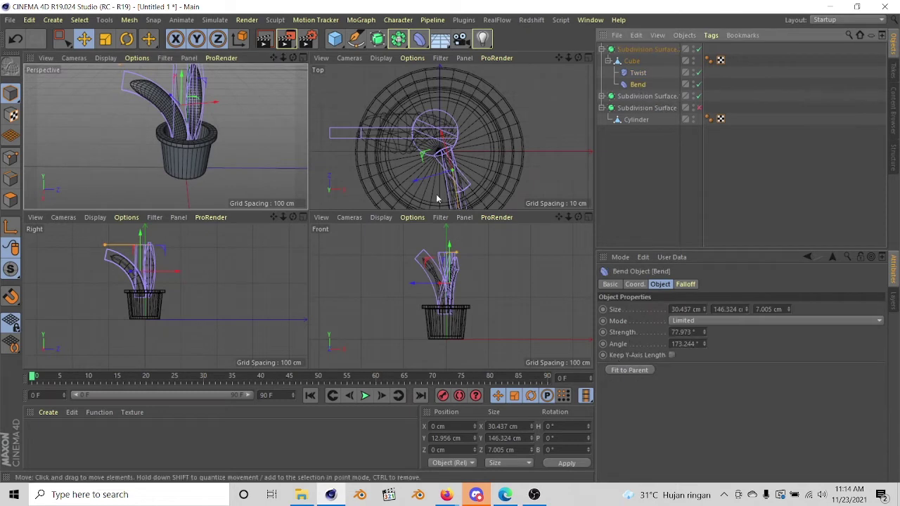
double_click(702, 332)
type("0")
key("Return")
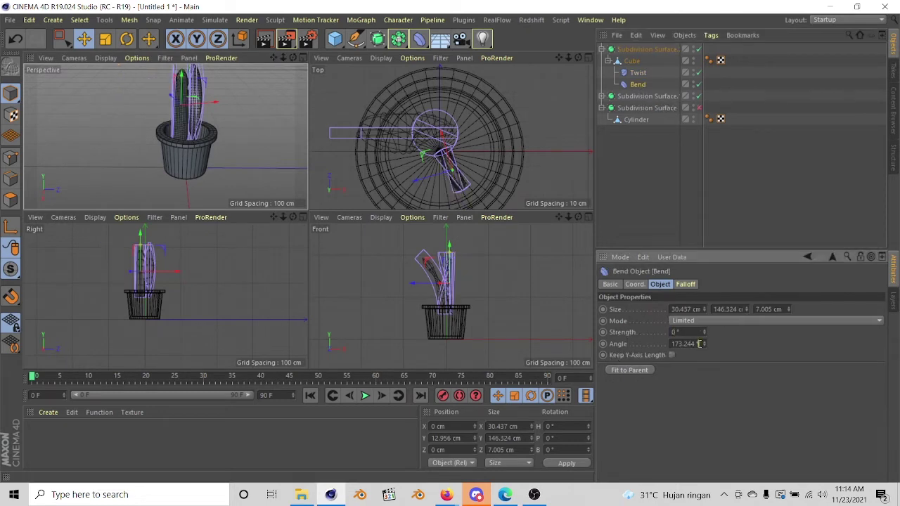
type("0")
key("Return")
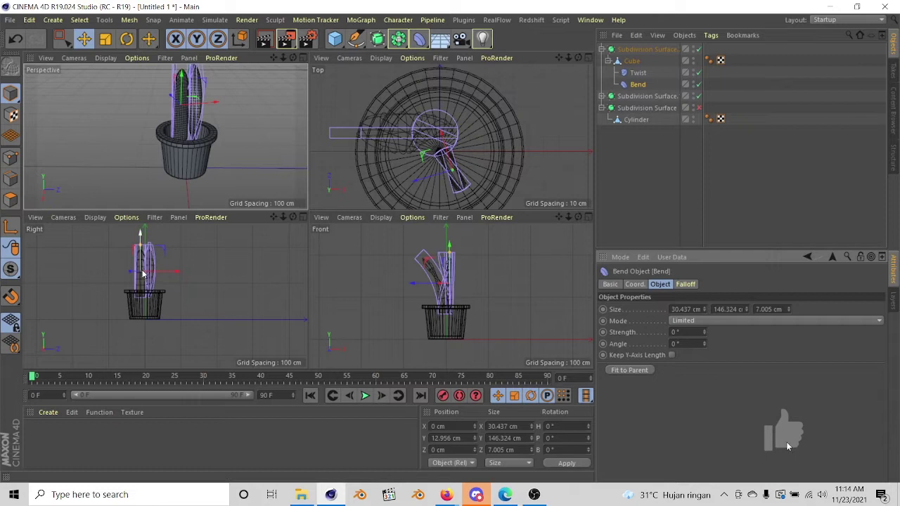
Curve the leaf outward to the left with the Bend handle in the Front view
key("F4")
scroll(423, 213, "up", 3)
left_click_drag(330, 141, 267, 141)
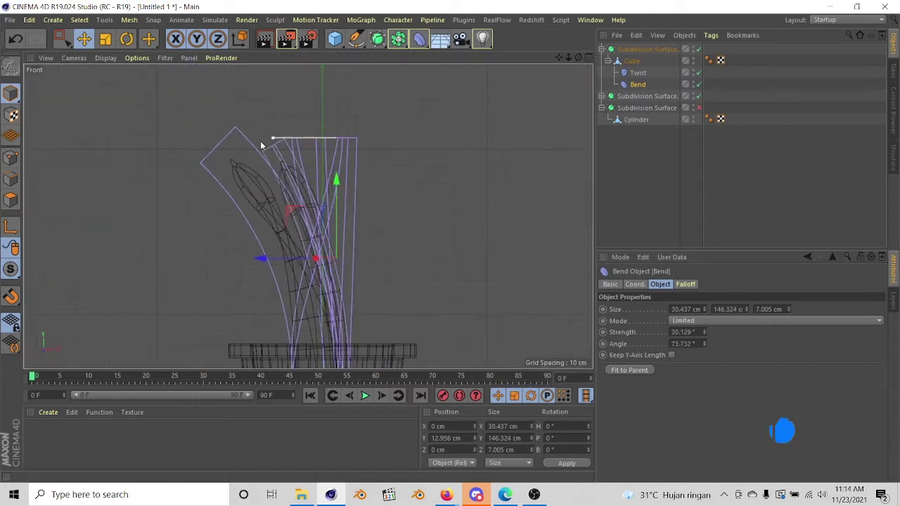
key("F5")
key("F1")
left_click_drag(351, 215, 189, 193, "alt")
key("F5")
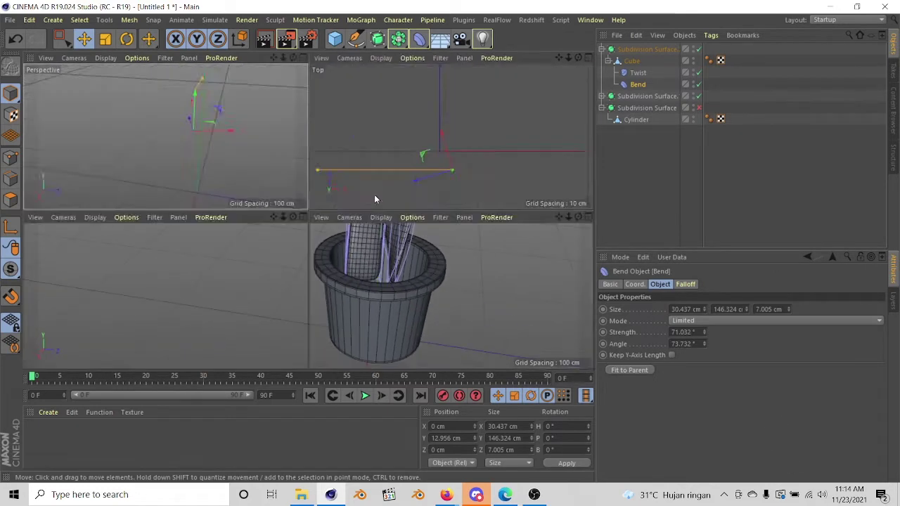
Bend the leaf slightly further outward, ending at Bend 84.422° at 106.444°
key("F3")
left_click_drag(216, 125, 220, 121)
key("F5")
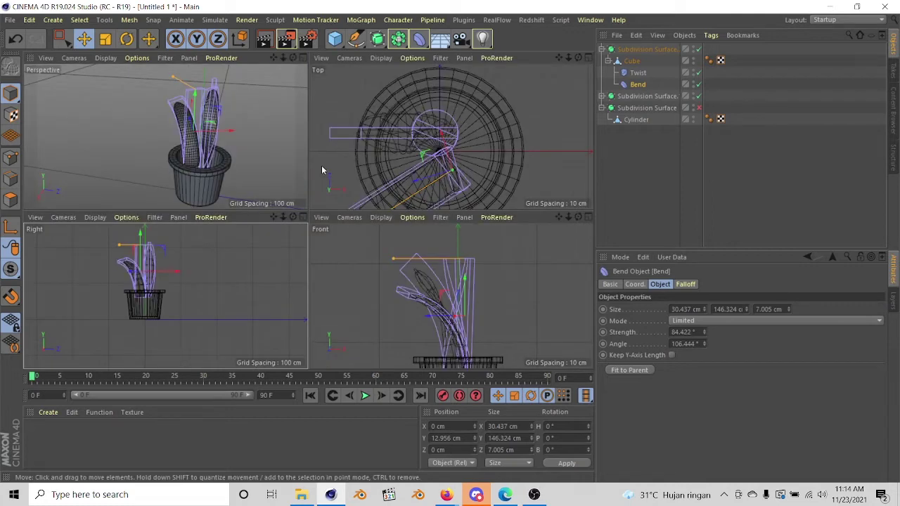
key("F1")
mouse_move(408, 250)
left_mouse_down("alt")
mouse_move(473, 242)
mouse_move(445, 294)
left_mouse_up("alt")
key("F5")
key("F1")
Rotate the bent leaf around the pot and duplicate it with its deformers
key("r")
left_click(631, 50)
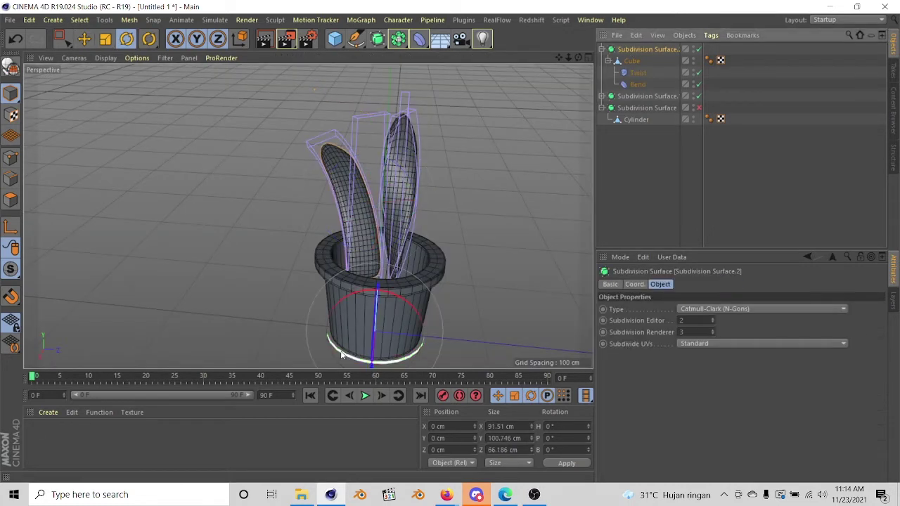
left_click_drag(348, 343, 413, 301)
key("e")
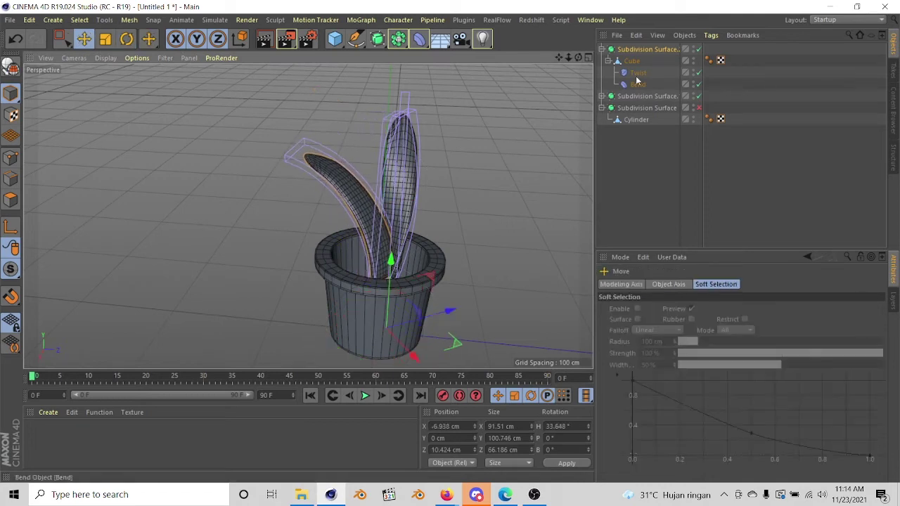
left_click(401, 183, "shift")
left_click_drag(462, 280, 452, 277)
left_click(640, 51)
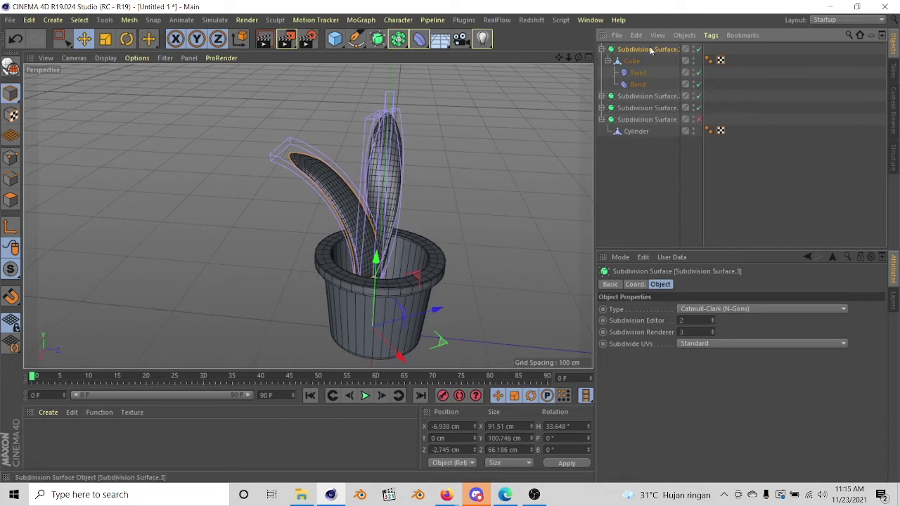
Mirror the copy's heading to -33.648°, then swing it round to -80.3°
left_click(547, 426)
type("-")
key("Return")
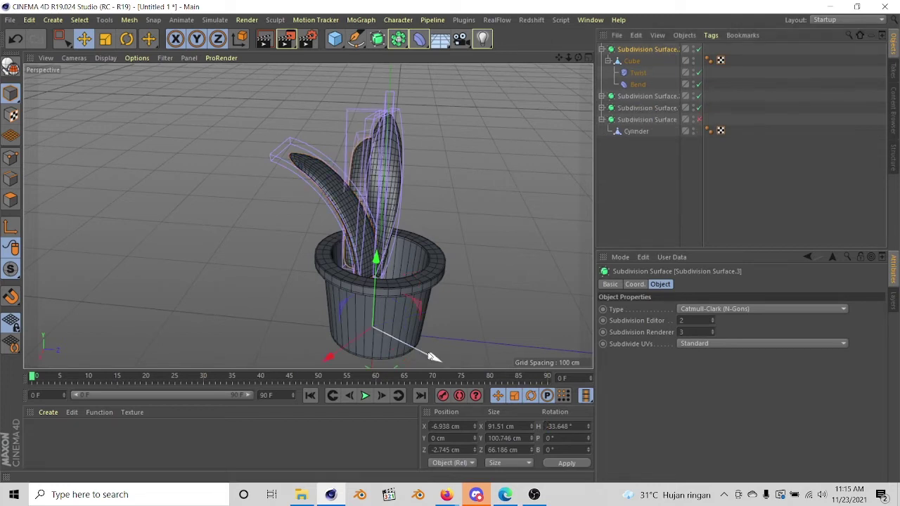
key("r")
mouse_move(422, 355)
left_mouse_down()
mouse_move(401, 318)
mouse_move(439, 223)
mouse_move(307, 215)
mouse_move(451, 249)
mouse_move(400, 255)
mouse_move(429, 168)
left_mouse_up()
key("e")
Reduce the copied leaf's Bend so it curves more gently, to 165.874° at 104.195°
scroll(415, 295, "up", 3)
left_click(637, 84)
left_click_drag(464, 211, 429, 163, "alt")
mouse_move(436, 83)
left_mouse_down()
mouse_move(483, 98)
mouse_move(493, 95)
mouse_move(489, 84)
mouse_move(505, 96)
mouse_move(498, 78)
left_mouse_up()
Remove the bend from the top leaf's Bend deformer
left_click(602, 49)
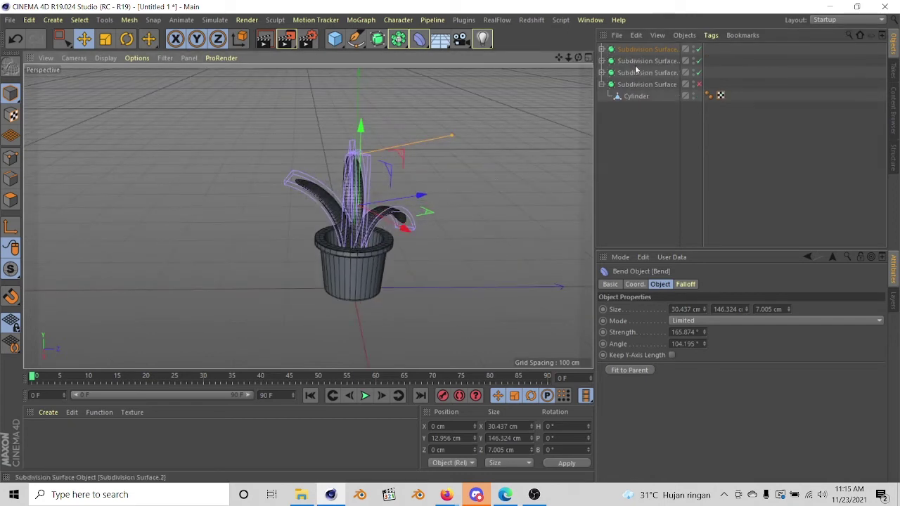
left_click(654, 50)
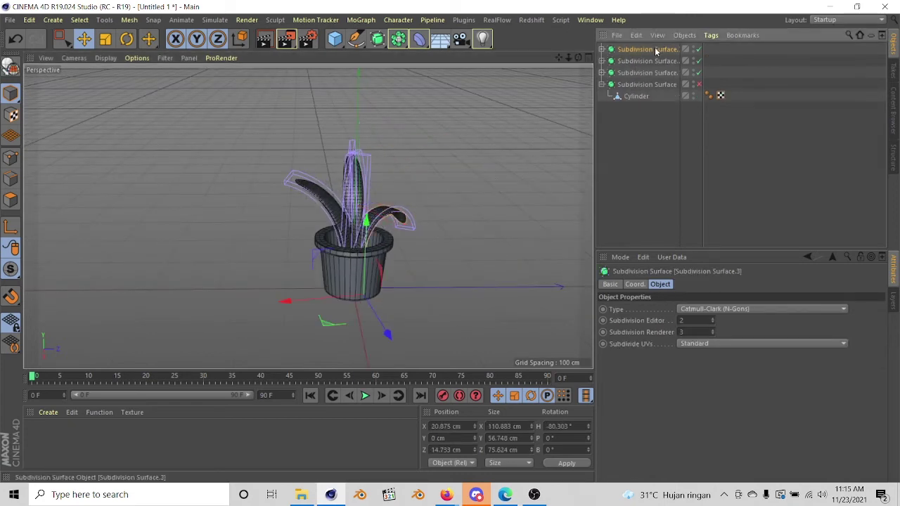
left_click(601, 49)
left_click(638, 72)
scroll(385, 157, "up", 2)
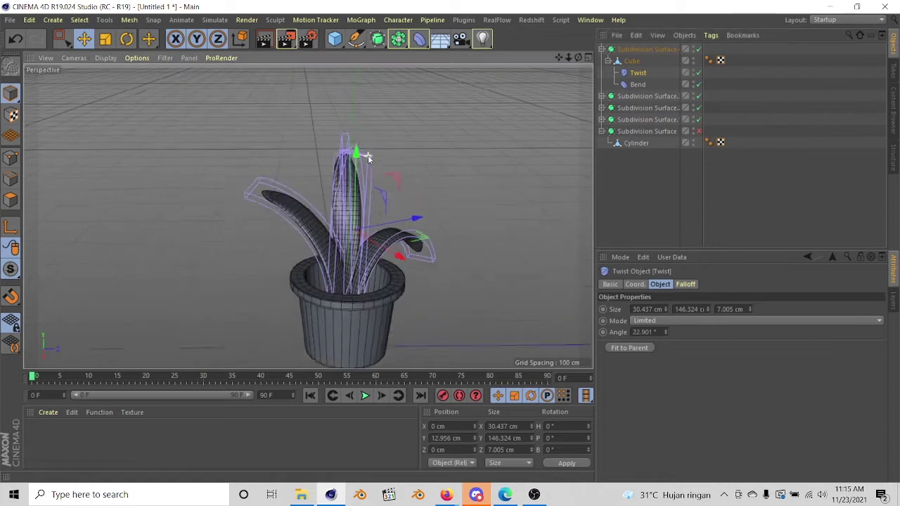
scroll(368, 154, "up", 2)
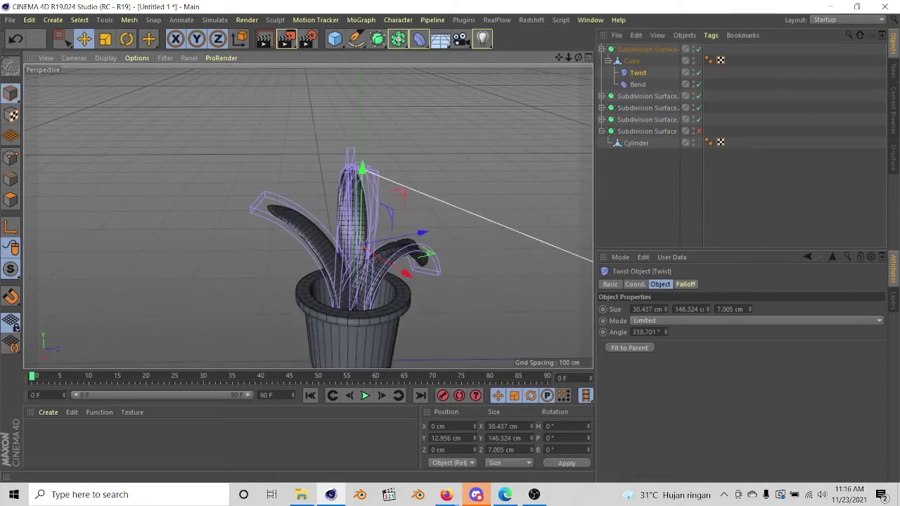
left_click(637, 84)
left_click_drag(703, 332, 643, 345)
Shift the top leaf vertically and change its Twist to 381.163°
mouse_move(422, 211)
left_mouse_down("alt")
mouse_move(305, 218)
mouse_move(394, 175)
left_mouse_up("alt")
left_click(637, 72)
mouse_move(526, 182)
left_mouse_down("alt")
mouse_move(315, 134)
mouse_move(394, 182)
mouse_move(321, 211)
left_mouse_up("alt")
left_click(638, 85)
left_click(642, 49)
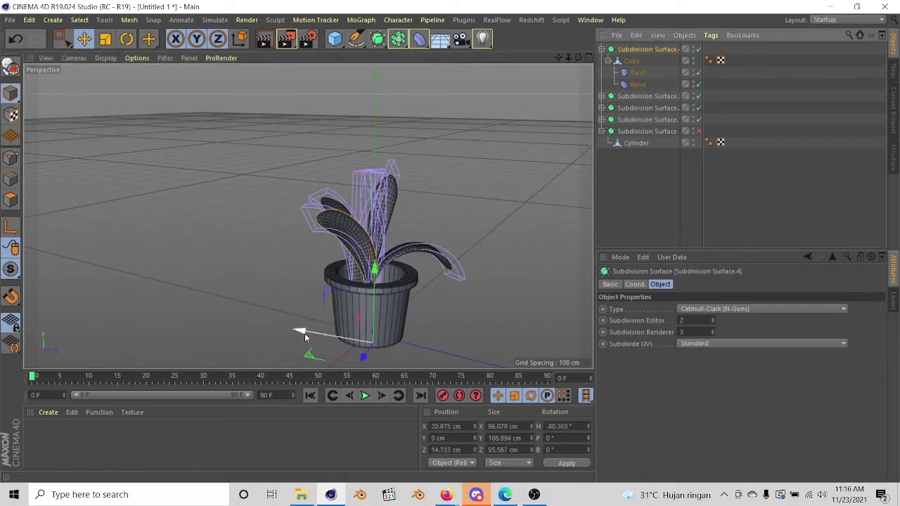
left_click_drag(447, 327, 392, 304, "alt")
left_click_drag(313, 310, 316, 281)
left_click(637, 73)
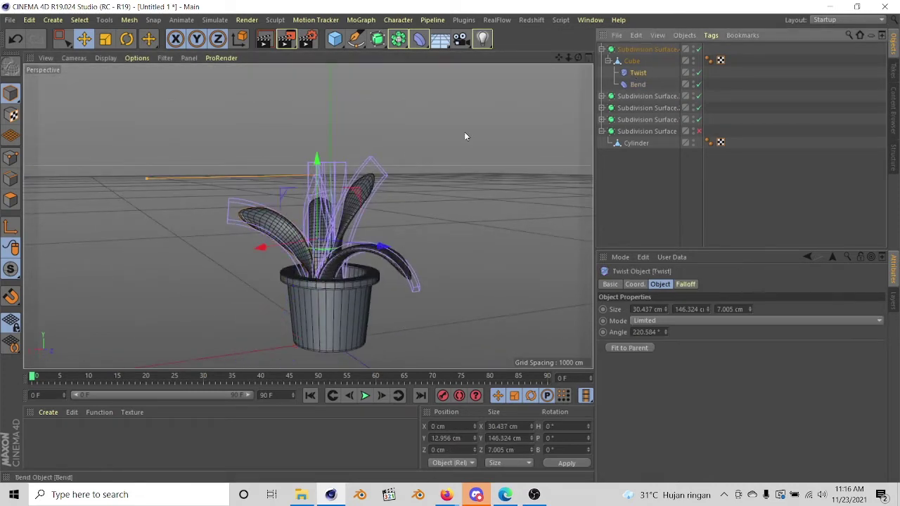
mouse_move(271, 239)
left_mouse_down()
mouse_move(274, 222)
mouse_move(485, 168)
left_mouse_up()
Move the pot in the four-view layout so it sits centred under the leaves
middle_click(485, 169)
left_click(461, 151)
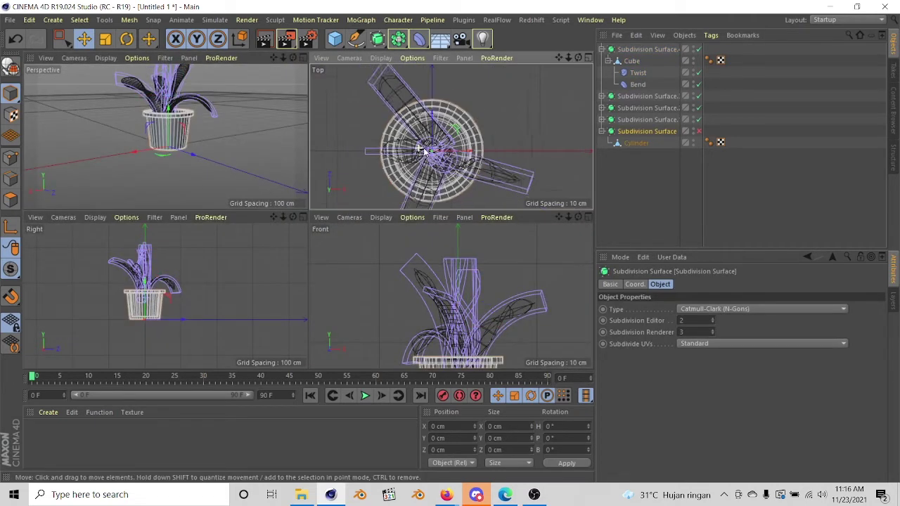
left_click_drag(492, 151, 504, 151)
scroll(189, 115, "up", 5)
scroll(189, 116, "down", 5)
left_click_drag(204, 172, 224, 183)
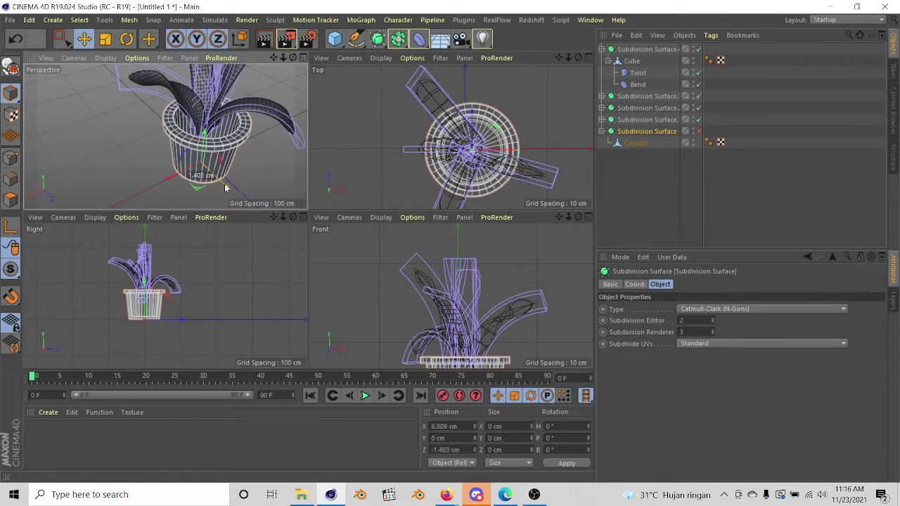
Add a 400 × 400 cm Plane with 20 × 20 segments beneath the plant
middle_click(224, 183)
scroll(158, 85, "up", 3)
scroll(253, 71, "down", 3)
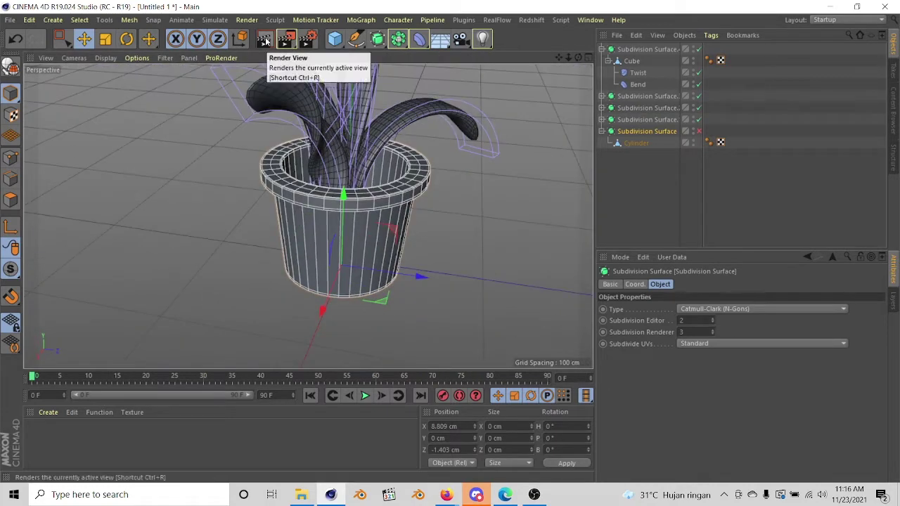
left_click(336, 39)
left_click(435, 81)
Add a Displacer deformer and make it a child of the Plane
scroll(404, 230, "down", 3)
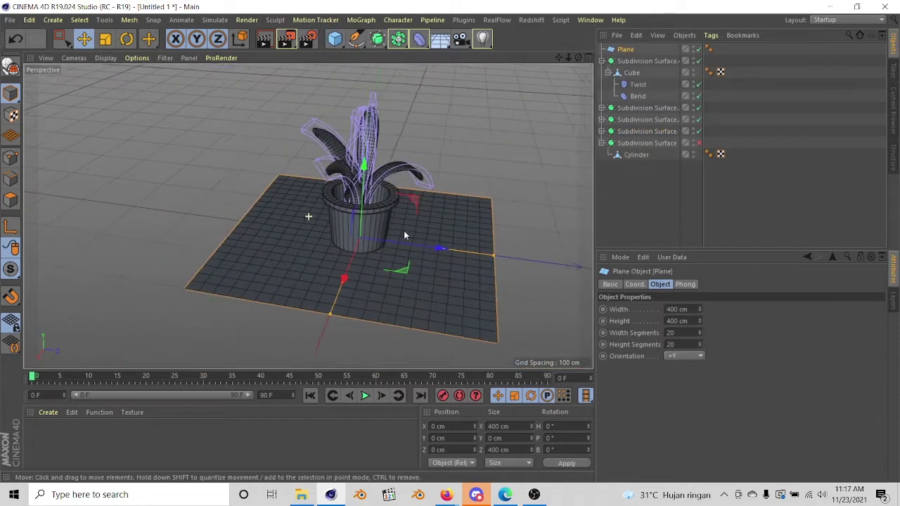
scroll(391, 240, "up", 2)
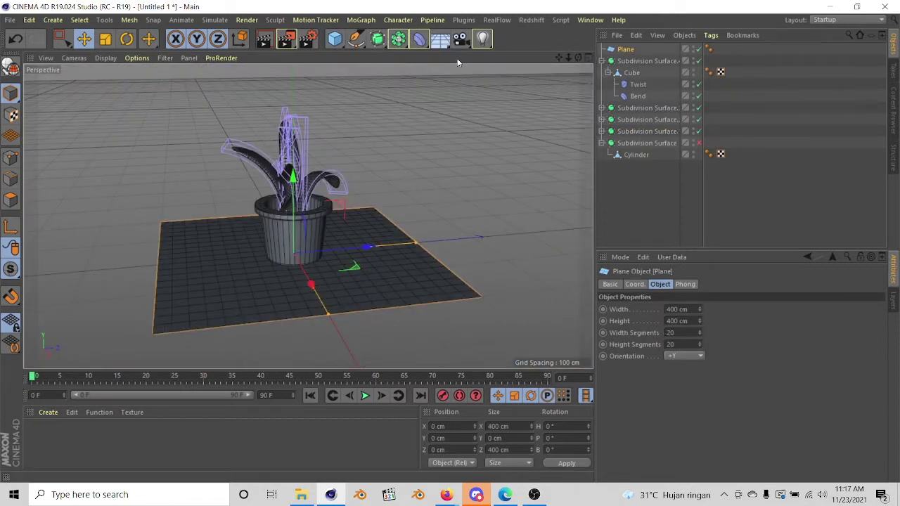
left_click(419, 39)
left_click(472, 183)
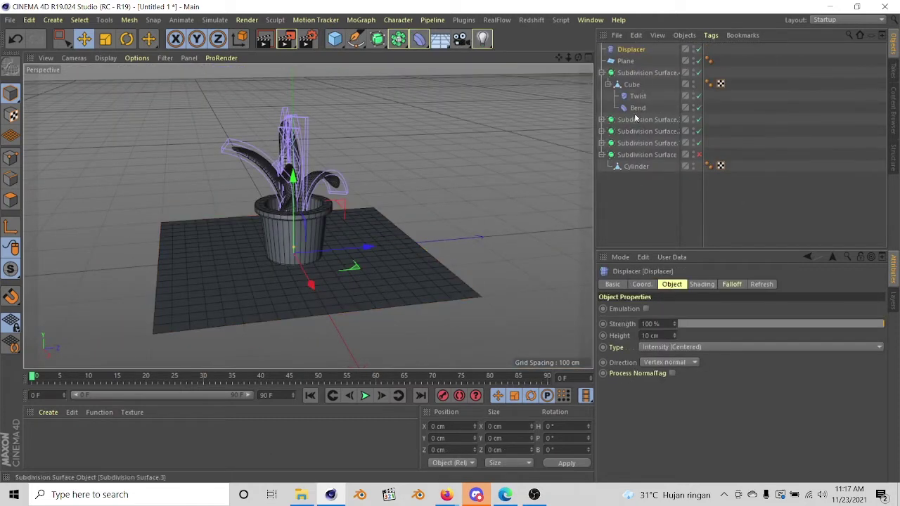
left_click_drag(631, 49, 626, 65)
Set the Displacer's shader to Noise with a Global Scale of 250%
left_click(701, 284)
left_click(639, 322)
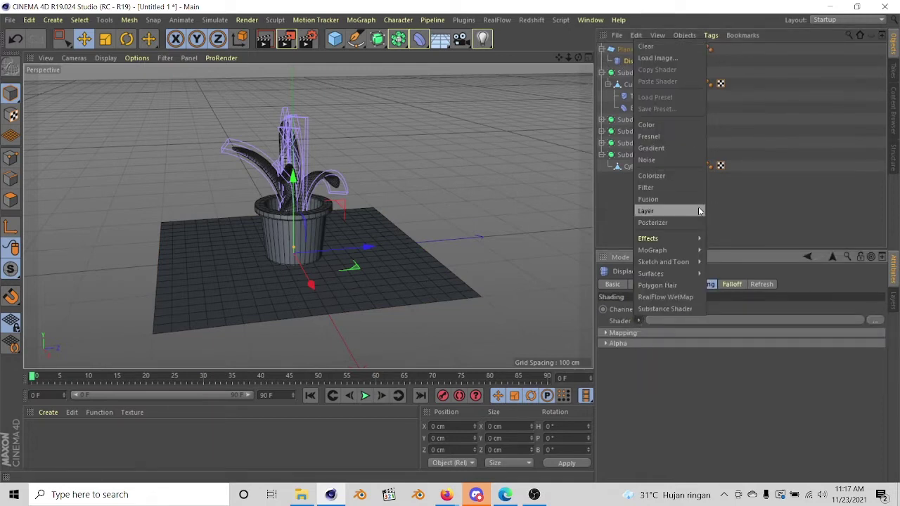
left_click(661, 159)
left_click(653, 347)
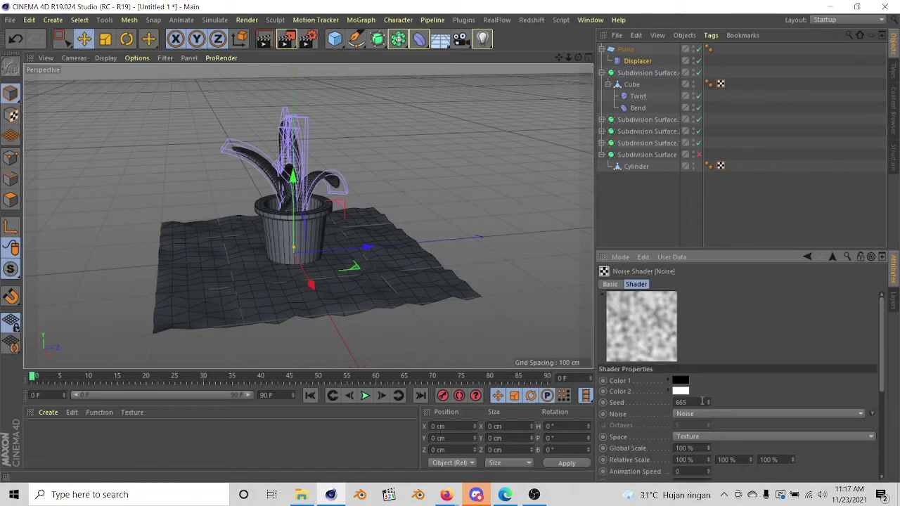
scroll(772, 385, "down", 3)
left_click(699, 378)
type("250")
key("Return")
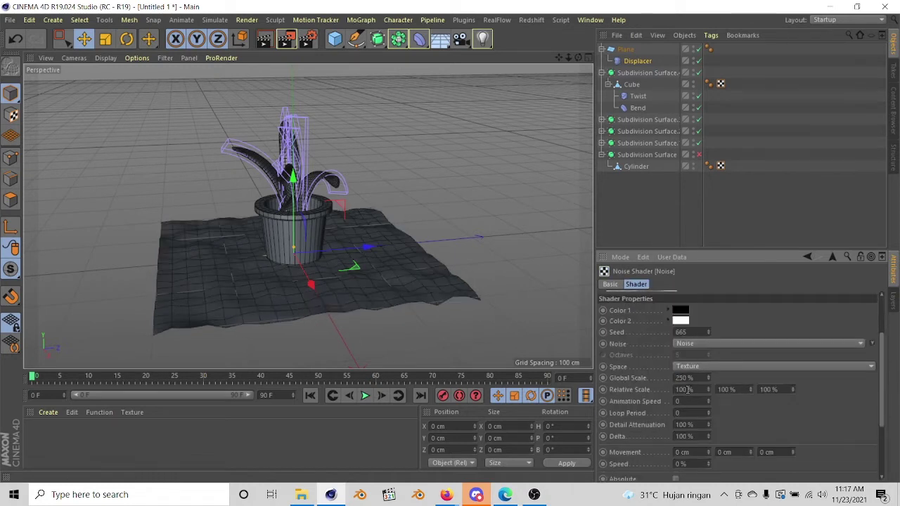
Shrink the plane to 103.6 × 98.715 cm and raise it to Y 66.599 cm
left_click_drag(421, 295, 386, 287, "alt")
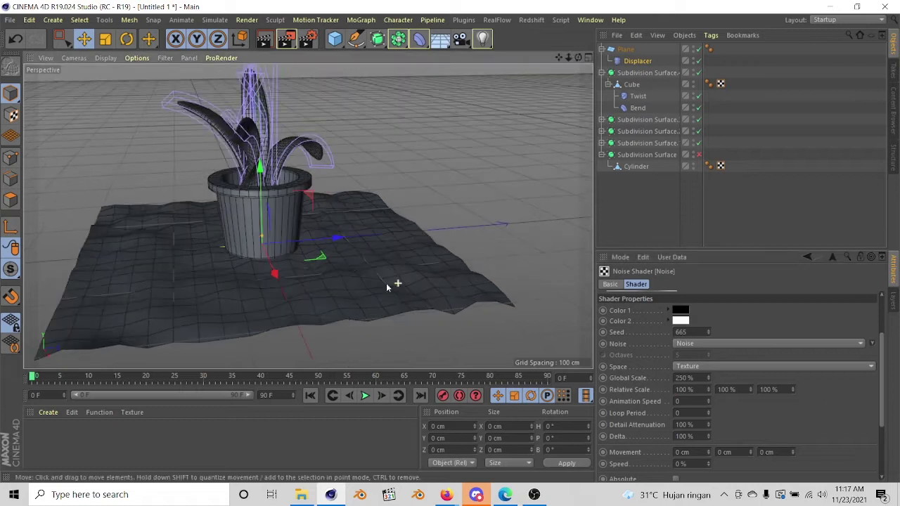
left_click(375, 211)
mouse_move(375, 211)
left_mouse_down()
mouse_move(300, 331)
mouse_move(312, 259)
mouse_move(304, 251)
mouse_move(287, 299)
mouse_move(229, 164)
mouse_move(237, 202)
left_mouse_up()
right_click_drag(236, 202, 286, 323, "alt")
mouse_move(398, 181)
left_mouse_down()
mouse_move(312, 182)
mouse_move(373, 221)
mouse_move(345, 140)
left_mouse_up()
scroll(344, 193, "down", 3)
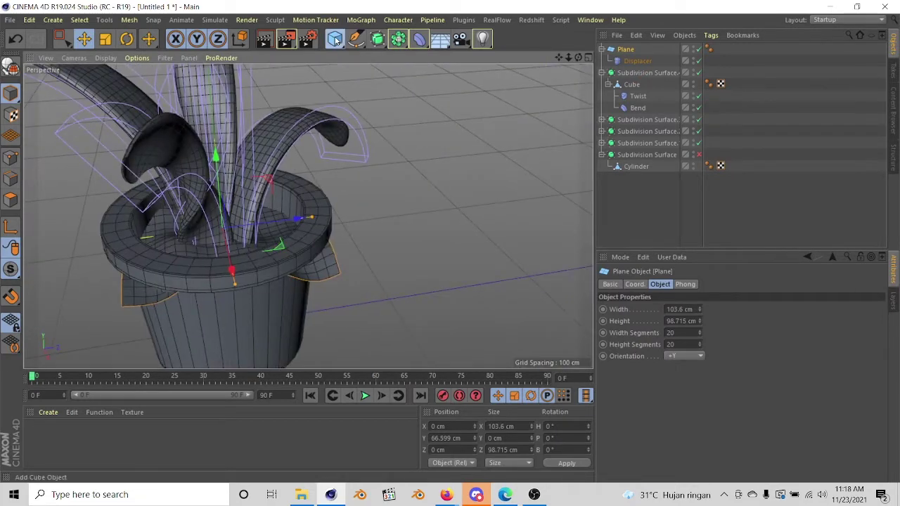
Add a Disc primitive to the scene for the soil
left_click(336, 40)
left_click(376, 76)
scroll(394, 176, "down", 3)
left_click_drag(417, 248, 419, 250)
key("ctrl+z")
key("ctrl+z")
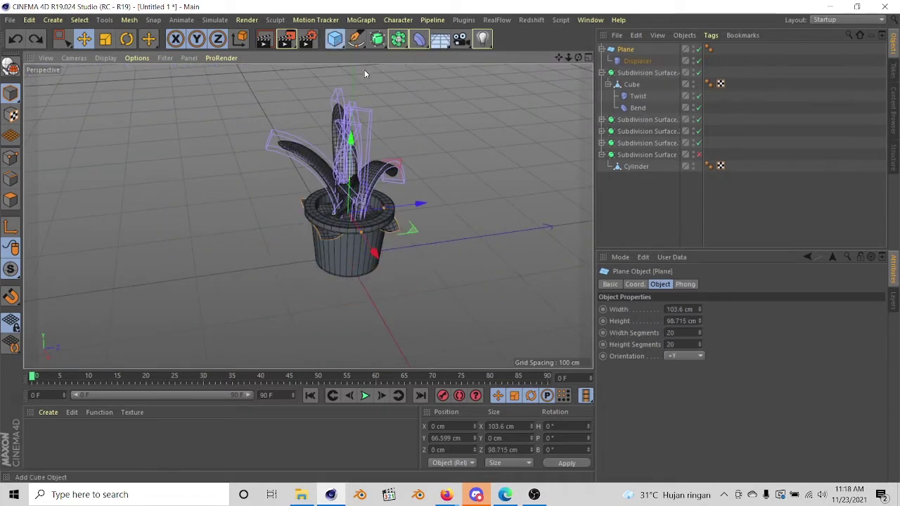
key("ctrl+y")
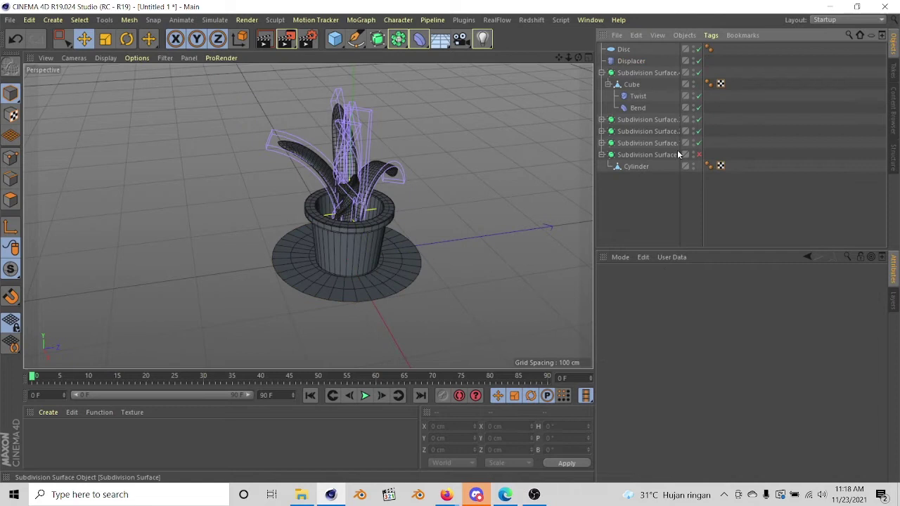
Hide the pot and leaves, parent the Displacer to the disc, and set 69 rotation segments
left_click(693, 154)
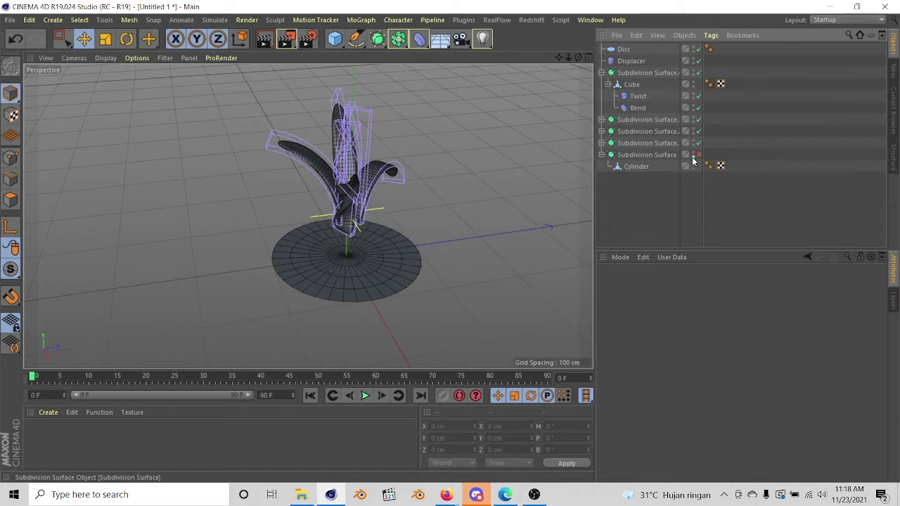
left_click(694, 131)
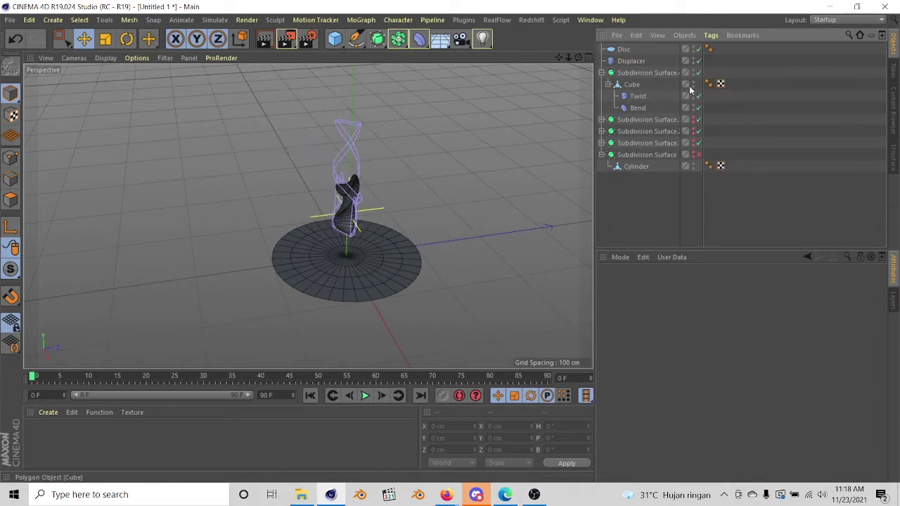
left_click(693, 84)
left_click(601, 72)
left_click_drag(630, 60, 618, 50)
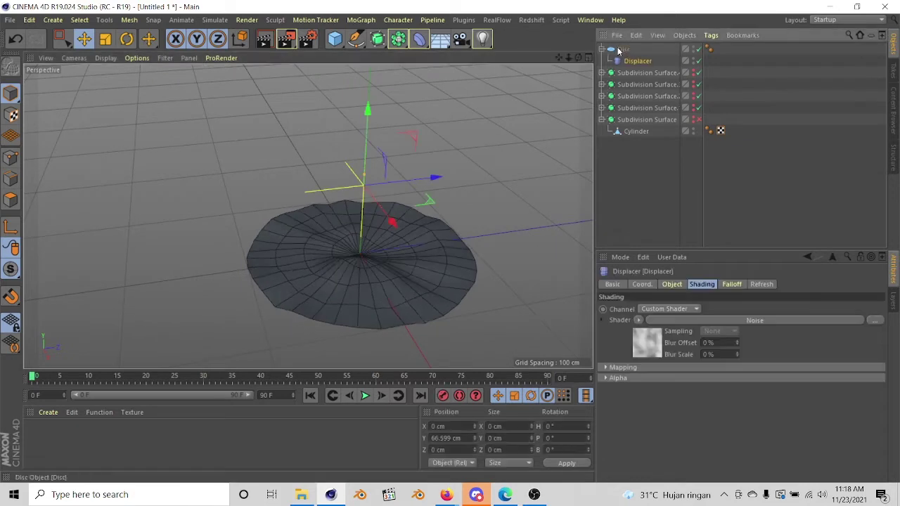
scroll(393, 295, "up", 3)
left_click(394, 296)
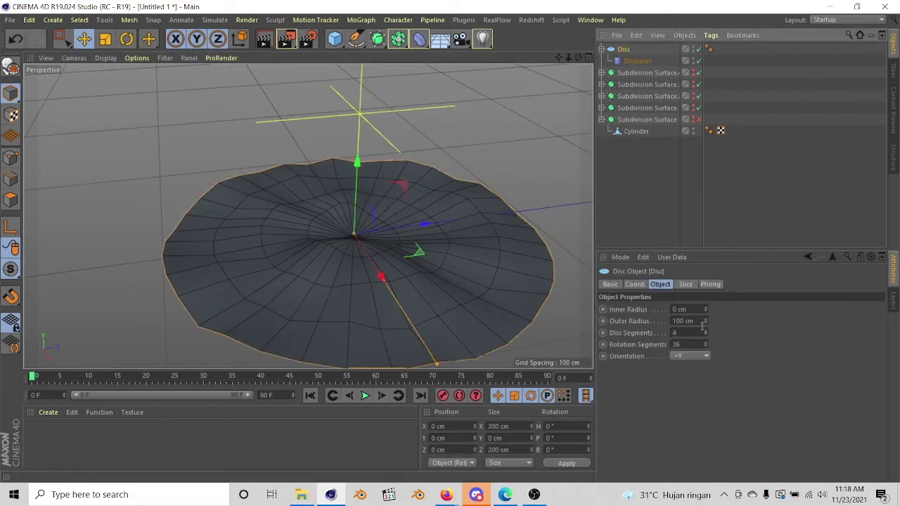
left_click_drag(705, 345, 705, 309)
Raise the Displacer's Noise seed to 681 and make the pot cylinder visible again
left_click(637, 60)
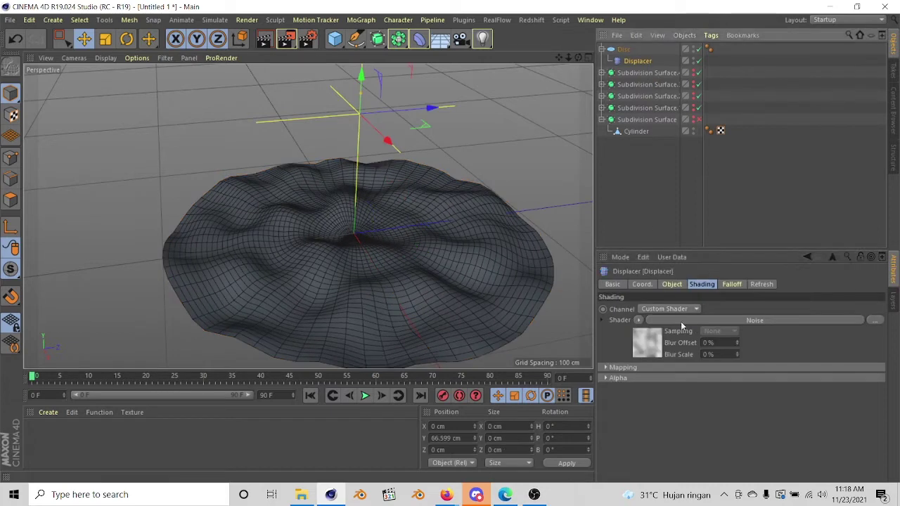
left_click(692, 284)
left_click(751, 389)
left_click(710, 398)
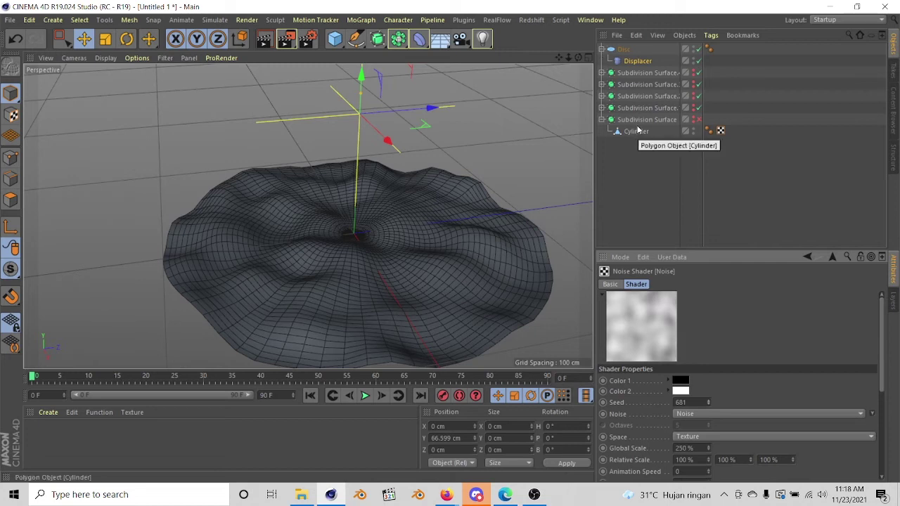
left_click(694, 128)
scroll(380, 211, "down", 2)
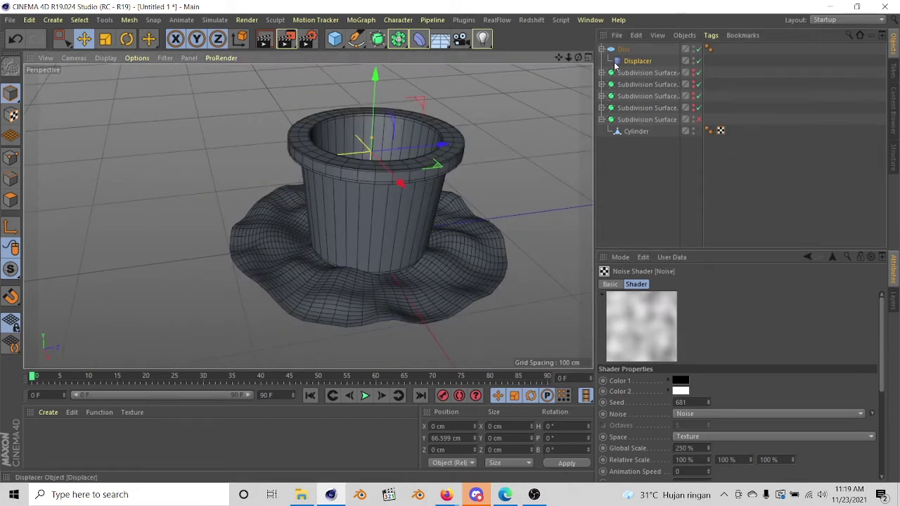
left_click(422, 316)
Shrink the soil disc's radius in Top view so it starts fitting inside the pot
mouse_move(422, 321)
left_mouse_down()
mouse_move(398, 289)
mouse_move(406, 196)
left_mouse_up()
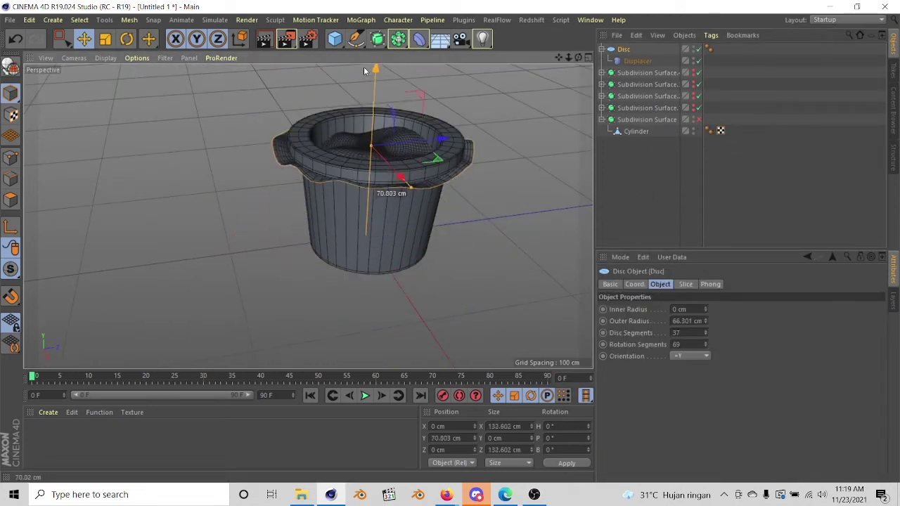
key("F2")
left_click_drag(451, 243, 457, 253)
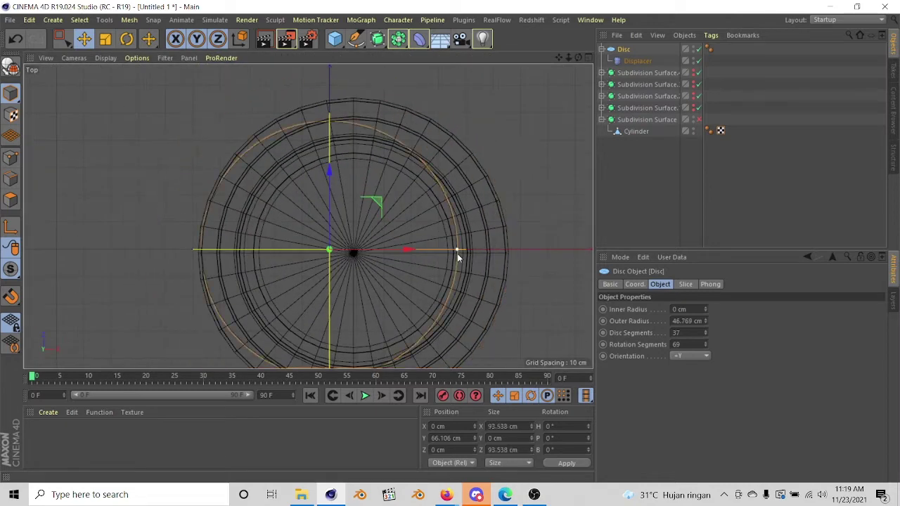
key("F1")
left_click_drag(100, 275, 58, 189, "alt")
Nudge the soil disc sideways and shrink it to about 46 cm to sit inside the rim
left_click_drag(323, 200, 385, 215)
key("F5")
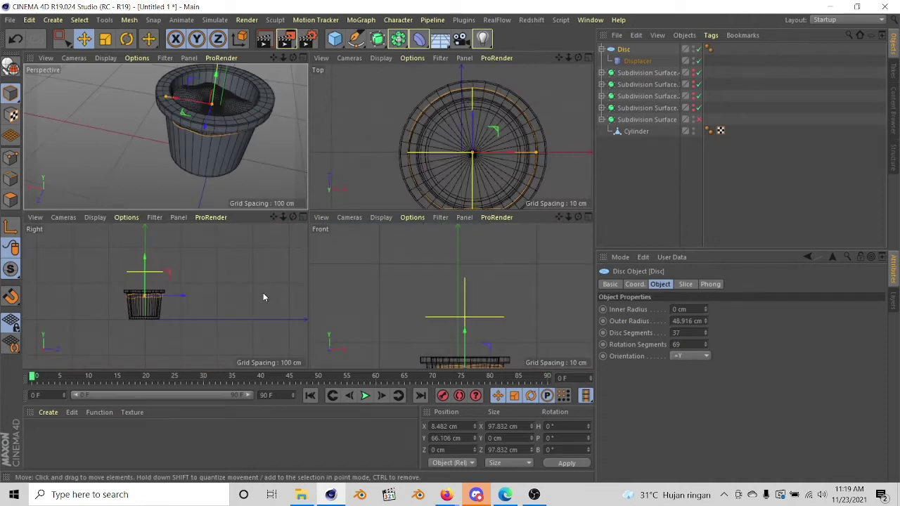
key("F2")
left_click_drag(485, 249, 478, 249)
key("F1")
mouse_move(429, 148)
left_mouse_down("alt")
mouse_move(433, 249)
mouse_move(452, 222)
mouse_move(276, 233)
left_mouse_up("alt")
Check the disc's placement in Front view, then re-enable the leaf Subdivision Surfaces
key("F5")
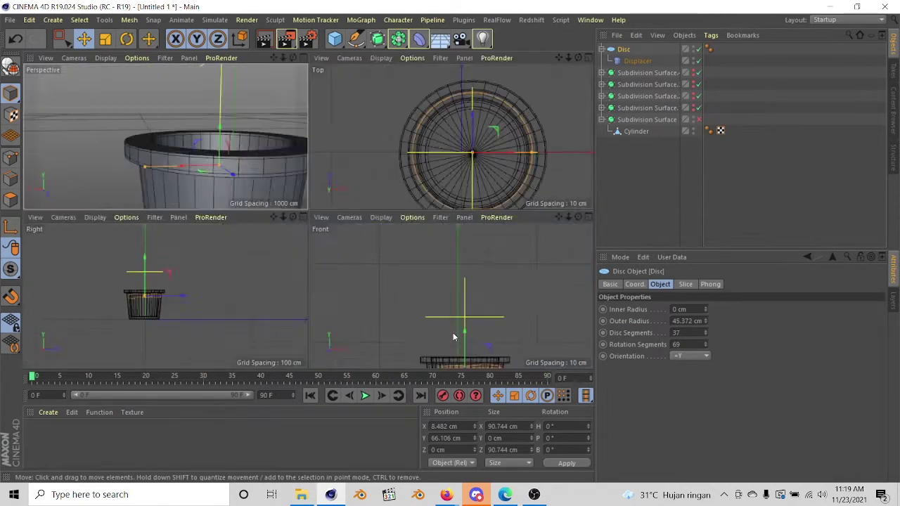
key("F4")
scroll(334, 257, "up", 5)
scroll(250, 219, "up", 2)
middle_click_drag(250, 219, 198, 205, "alt")
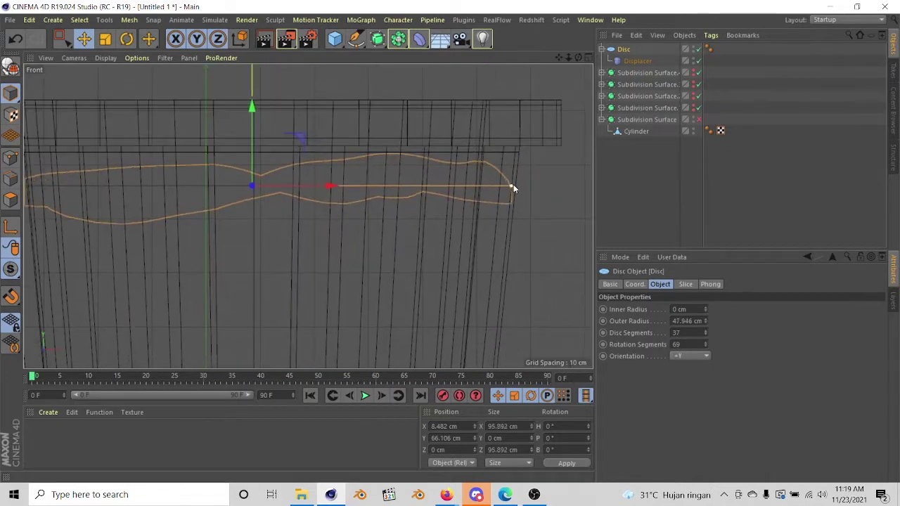
key("F5")
key("F1")
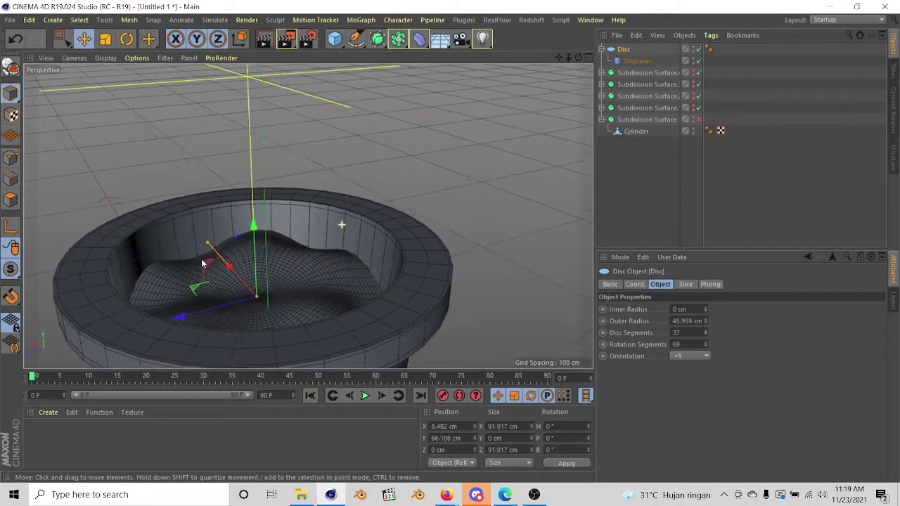
left_click_drag(295, 176, 344, 243, "alt")
left_click(697, 116)
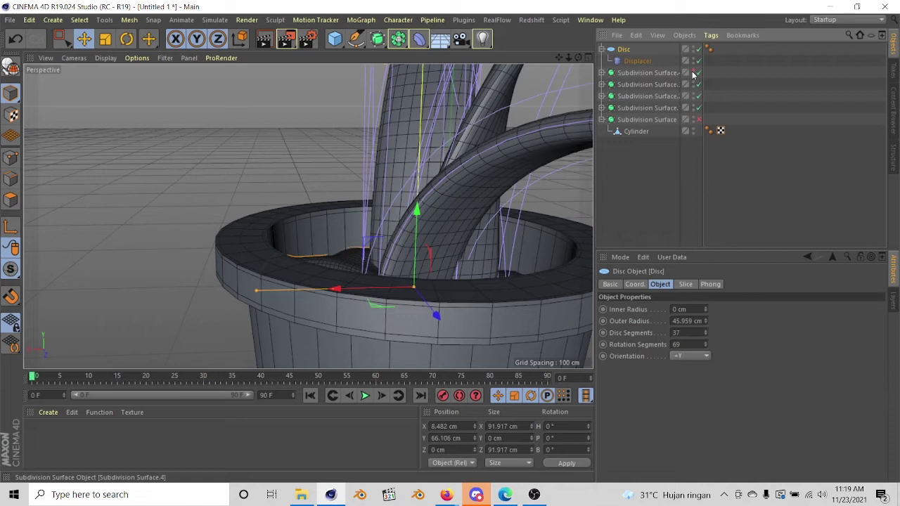
mouse_move(337, 211)
left_mouse_down("alt")
mouse_move(271, 183)
mouse_move(317, 281)
left_mouse_up("alt")
Delete an accidentally created material and browse the Redshift menu
double_click(171, 445)
key("Delete")
left_click(524, 21)
mouse_move(542, 38)
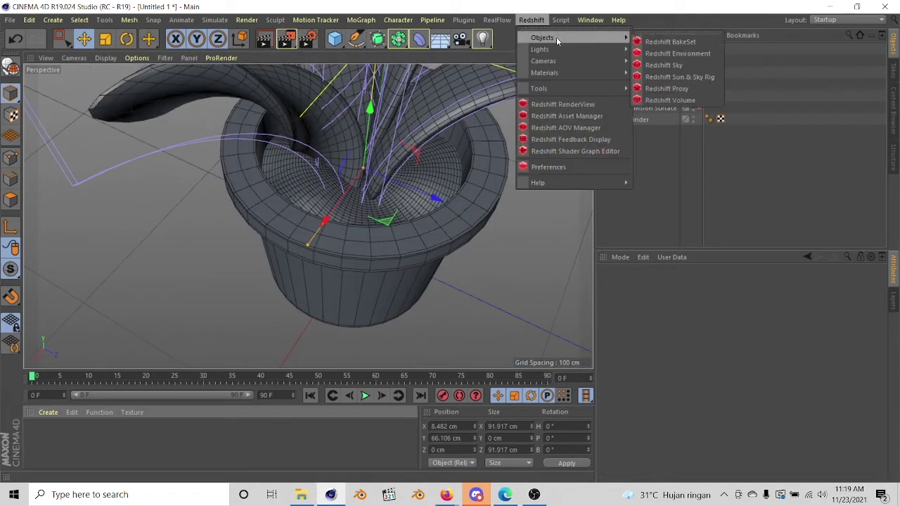
Add a Plane and stand it upright with a 90° pitch
left_click_drag(352, 211, 500, 257, "alt")
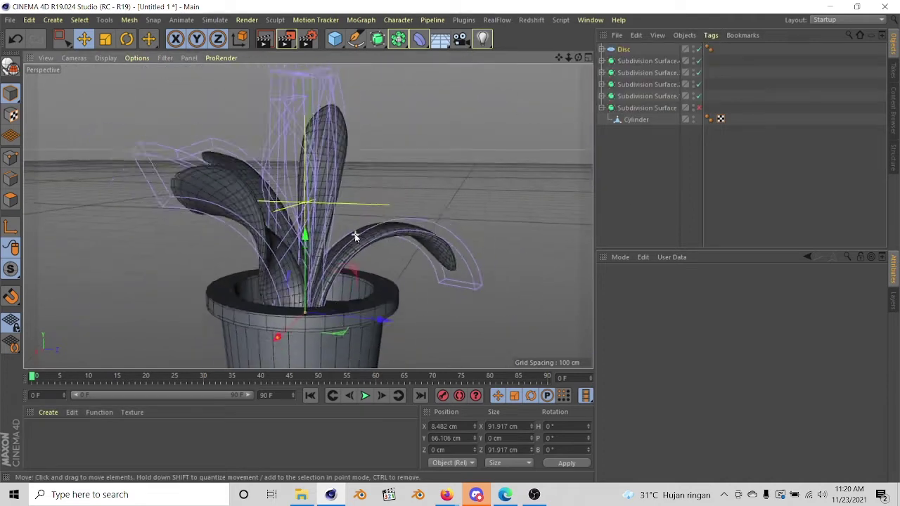
left_click_drag(336, 40, 365, 67)
scroll(446, 141, "down", 3)
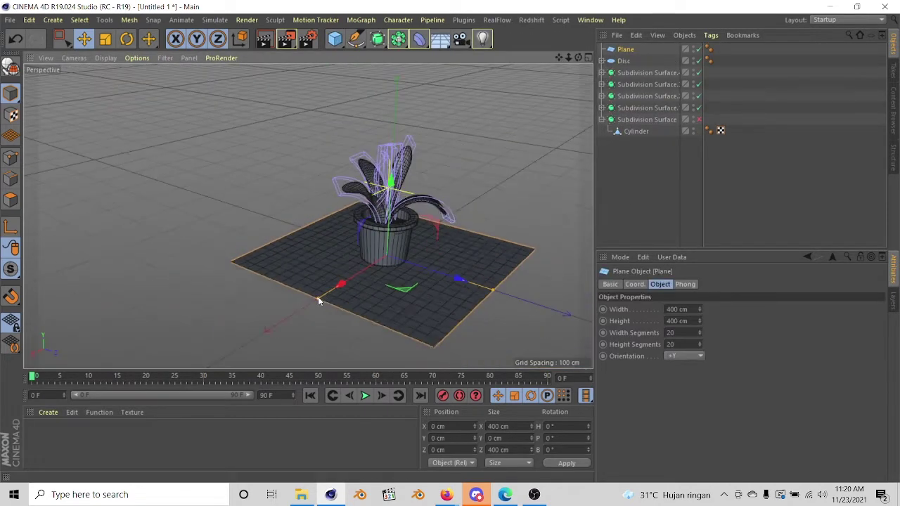
middle_click(456, 289)
middle_click(244, 292)
key("r")
left_click_drag(246, 295, 551, 414)
type("90")
key("Return")
key("e")
Move the plane behind the pot and curve it with a fitted child Bend deformer
left_click_drag(196, 268, 365, 274)
scroll(478, 169, "down", 3)
left_click(419, 39)
left_click_drag(629, 49, 621, 60)
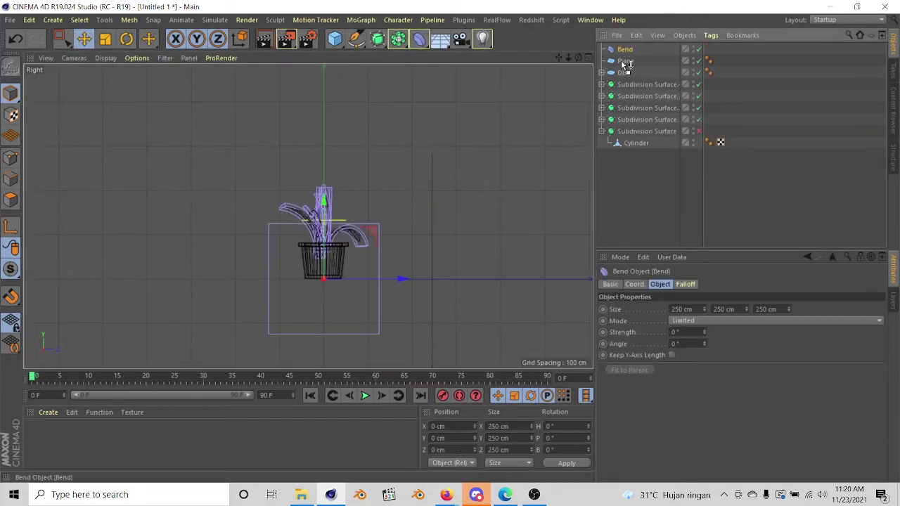
left_click(629, 370)
left_click_drag(432, 152, 364, 150)
Enlarge the Bend deformer and extend the plane so the curve rises higher
left_click(625, 49)
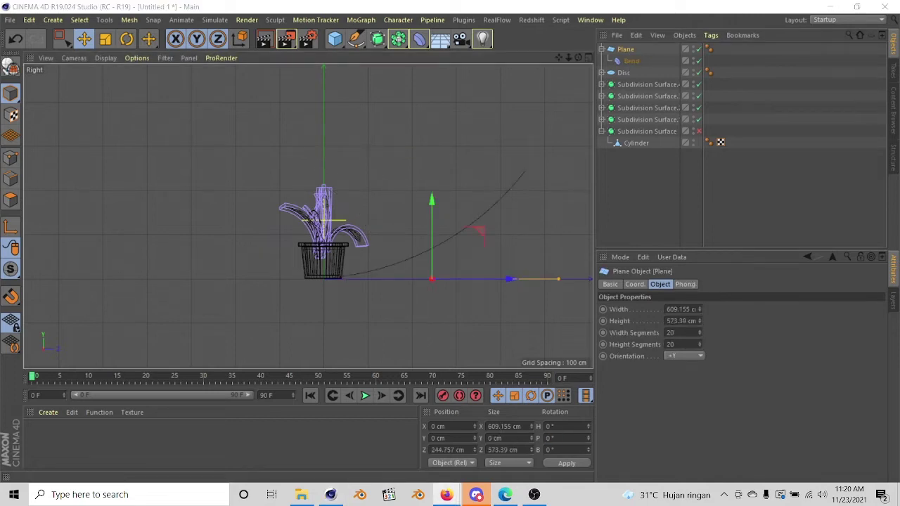
left_click(636, 61)
left_click_drag(556, 157, 589, 78)
left_click(625, 49)
left_click_drag(559, 279, 759, 278)
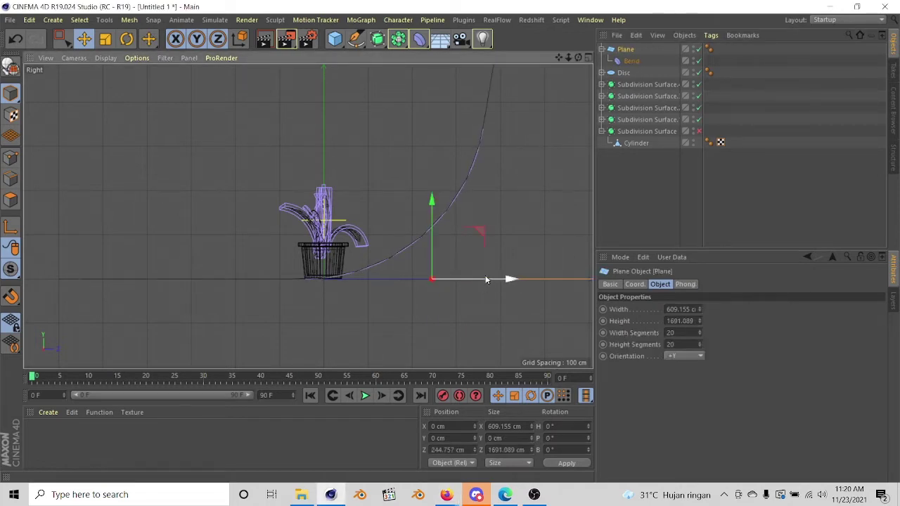
left_click_drag(517, 279, 555, 283)
Lower the Bend strength to soften the backdrop's curve
scroll(436, 301, "down", 3)
scroll(235, 330, "down", 3)
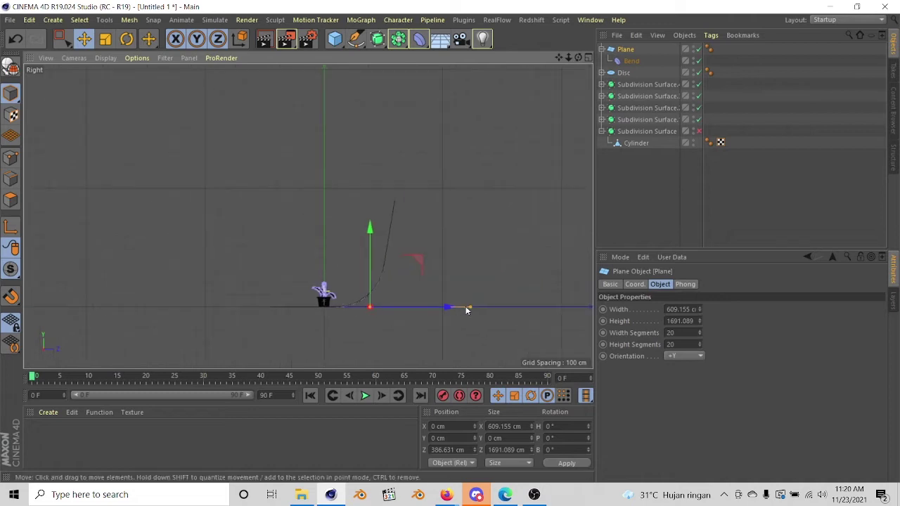
left_click(631, 61)
left_click_drag(405, 266, 413, 282)
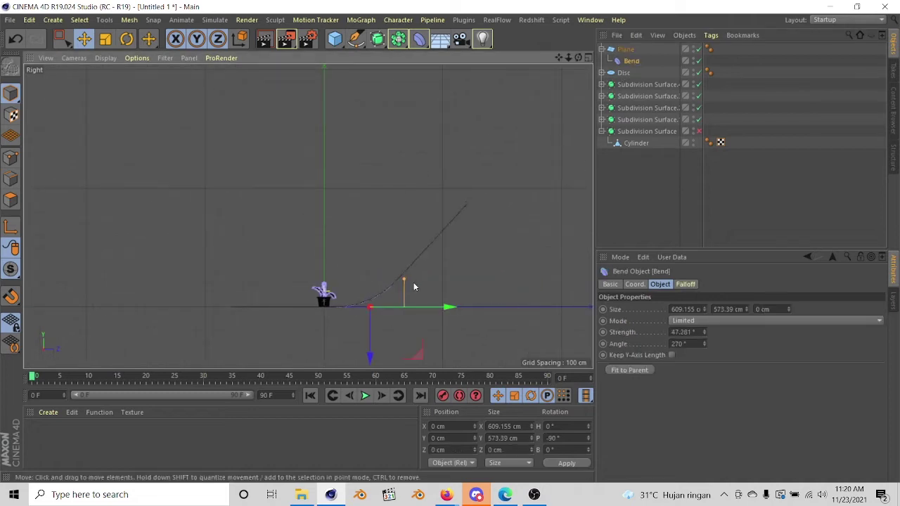
middle_click(413, 282)
middle_click(228, 322)
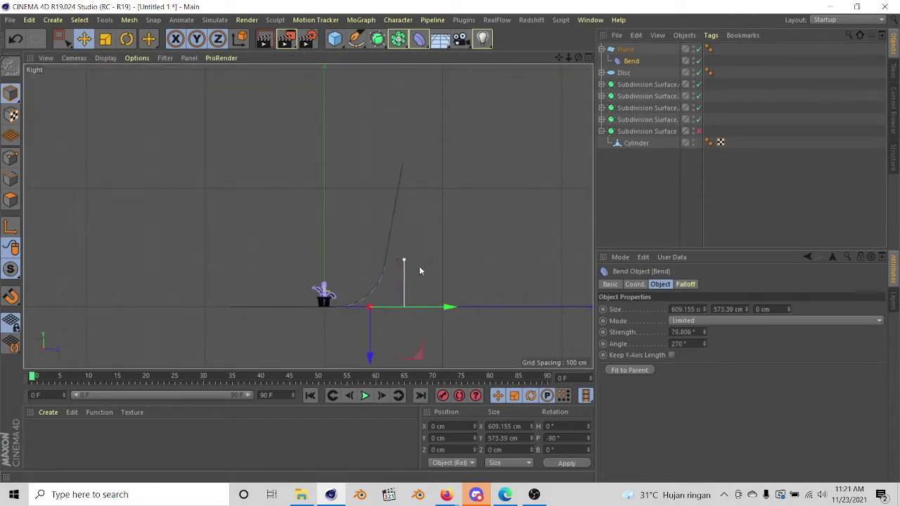
key("F1")
mouse_move(271, 204)
left_mouse_down("alt")
mouse_move(468, 194)
mouse_move(331, 200)
left_mouse_up("alt")
Enlarge the backdrop plane to 3377.709 × 6095.074 cm
left_click(468, 194)
scroll(468, 194, "up", 3)
mouse_move(563, 188)
left_mouse_down()
mouse_move(353, 220)
mouse_move(350, 232)
mouse_move(472, 200)
left_mouse_up()
scroll(472, 199, "up", 5)
mouse_move(300, 204)
left_mouse_down("alt")
mouse_move(287, 227)
mouse_move(326, 265)
mouse_move(348, 249)
mouse_move(400, 253)
mouse_move(173, 267)
mouse_move(350, 267)
mouse_move(339, 270)
left_mouse_up("alt")
Group Disc, Subdivision Surfaces and Cylinder into a Null named tanaman, turned to -144.811° heading
mouse_move(633, 186)
left_mouse_down()
mouse_move(663, 136)
mouse_move(660, 71)
left_mouse_up()
key("alt+g")
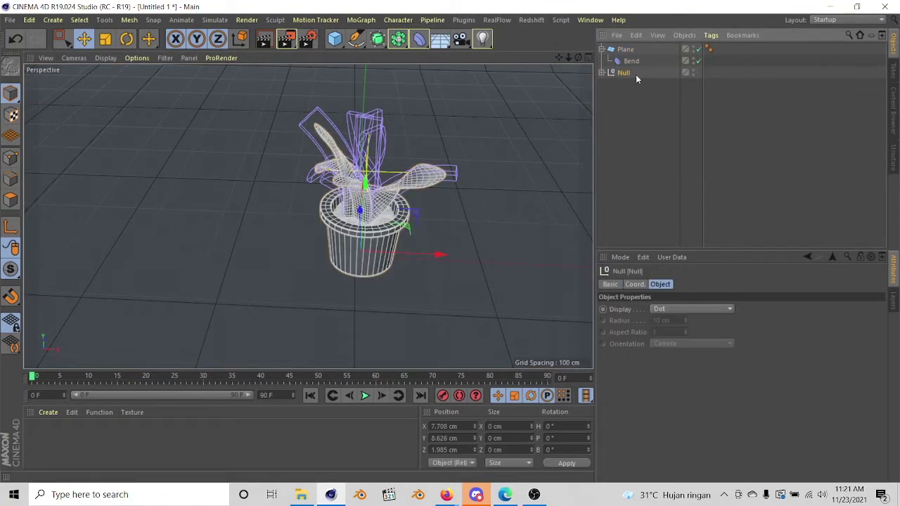
double_click(628, 72)
type("tanaman")
key("Return")
key("r")
mouse_move(400, 270)
left_mouse_down()
mouse_move(285, 289)
mouse_move(187, 239)
left_mouse_up()
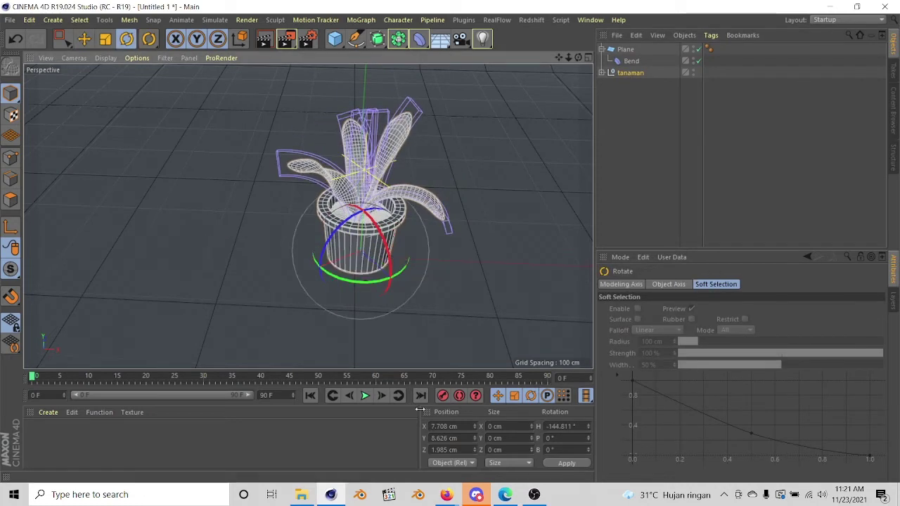
Add a Camera from a low, close view of the plant
left_click_drag(423, 221, 427, 66, "alt")
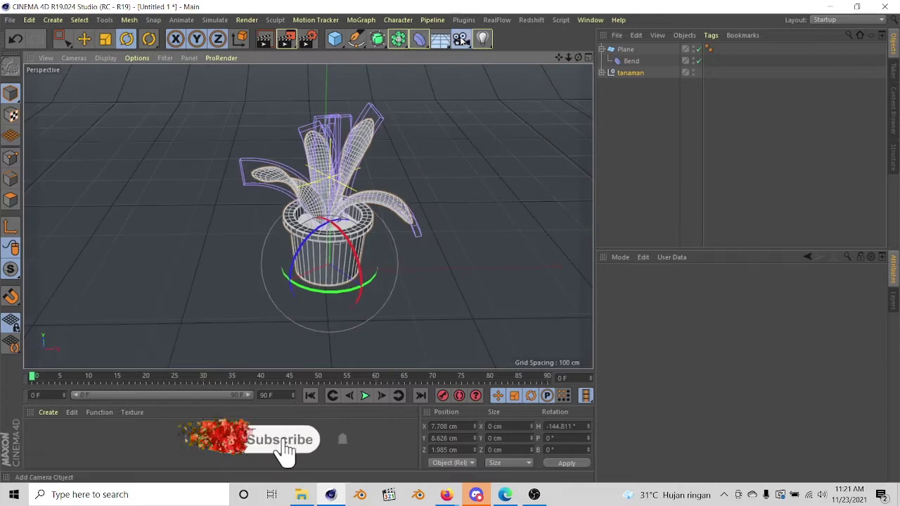
left_click(460, 39)
left_click_drag(368, 173, 462, 26, "alt")
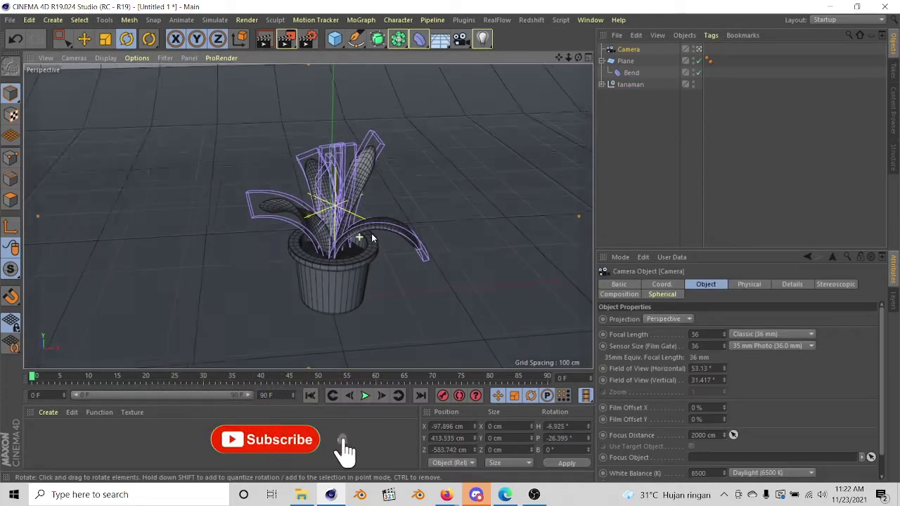
Protect the camera with a Protection tag and add an RS Area Light at Y 791.31 cm, pitched -21.977°
left_click(711, 35)
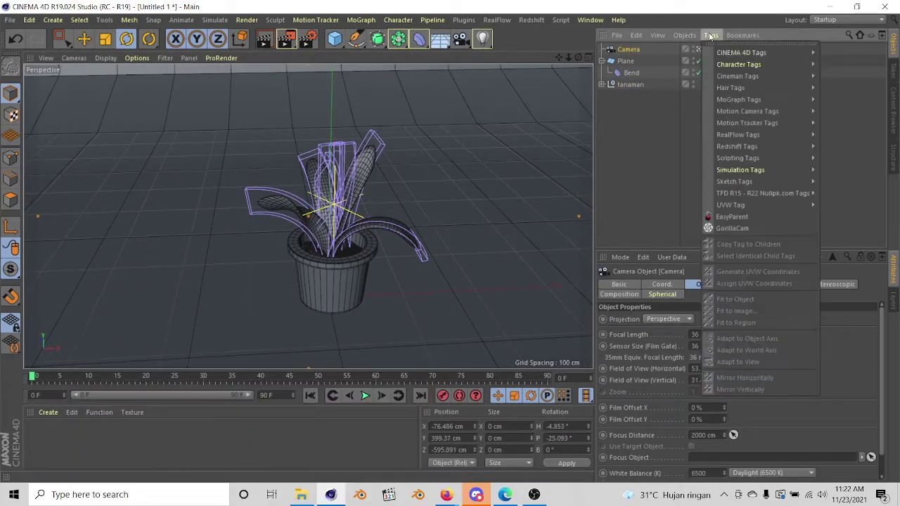
left_click(651, 240)
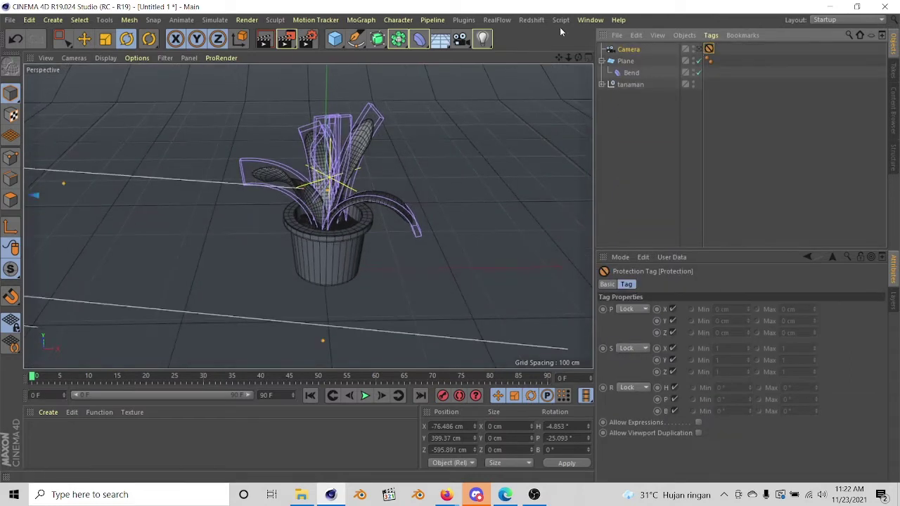
left_click(532, 20)
mouse_move(586, 61)
left_click(661, 89)
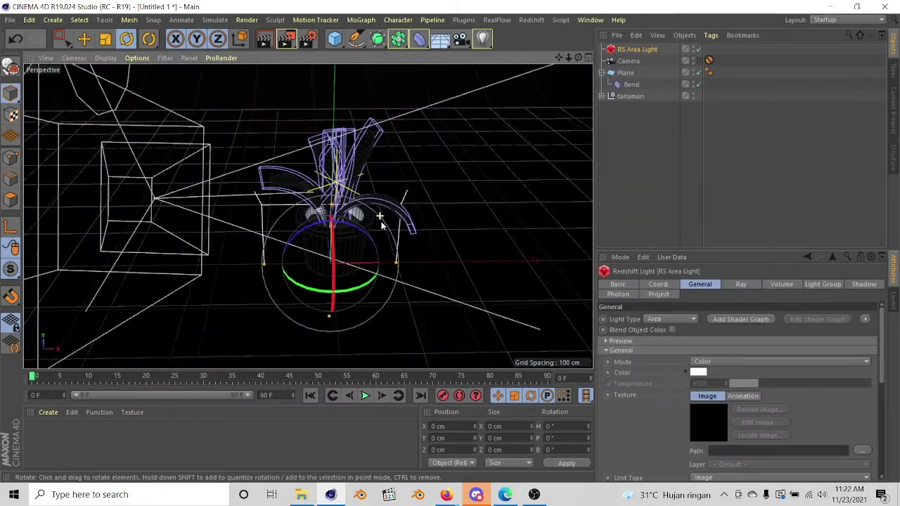
mouse_move(391, 242)
left_mouse_down()
mouse_move(496, 68)
mouse_move(486, 57)
left_mouse_up()
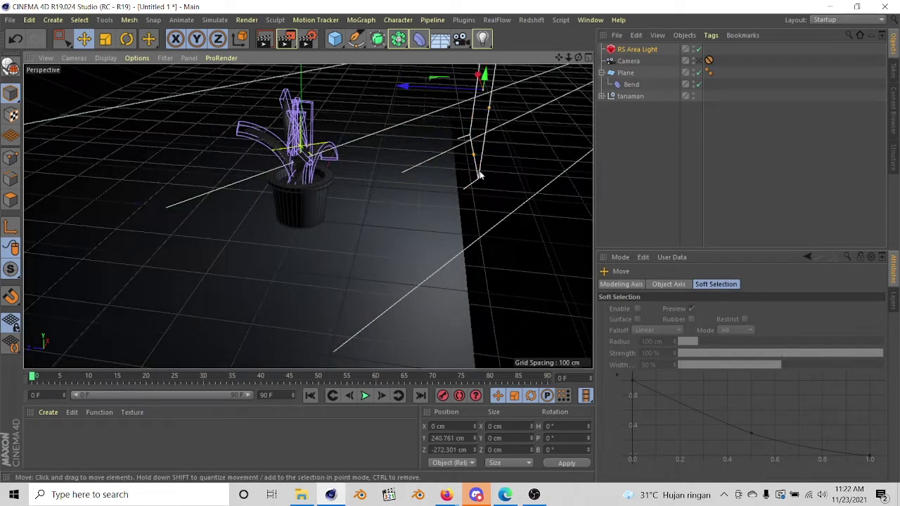
mouse_move(352, 211)
left_mouse_down("alt")
mouse_move(390, 79)
mouse_move(396, 232)
mouse_move(382, 147)
mouse_move(376, 236)
mouse_move(391, 168)
mouse_move(389, 175)
mouse_move(372, 62)
mouse_move(304, 107)
mouse_move(411, 177)
mouse_move(483, 202)
left_mouse_up("alt")
key("r")
key("e")
Look through the scene camera and open the Redshift RenderView
left_click(698, 61)
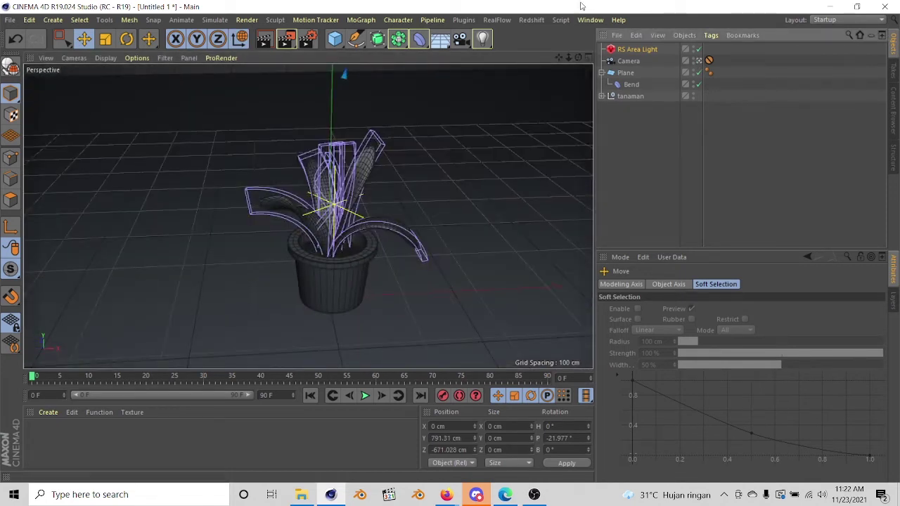
left_click(531, 19)
left_click(555, 104)
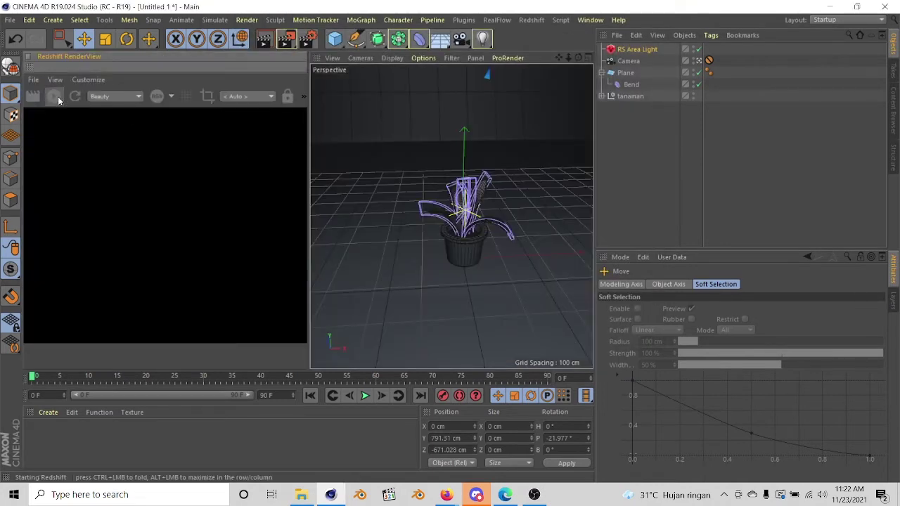
Start a progressive render, then open and close the Redshift AOV Manager
left_click(54, 97)
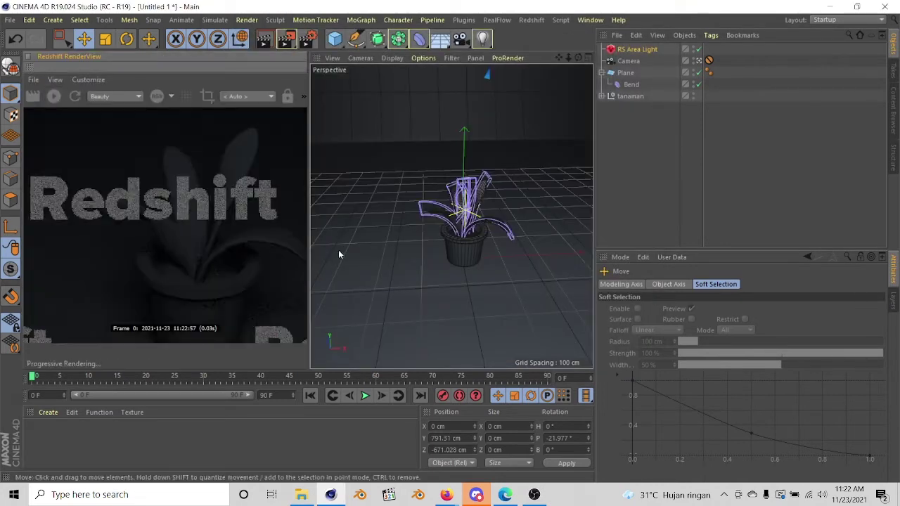
scroll(197, 249, "down", 3)
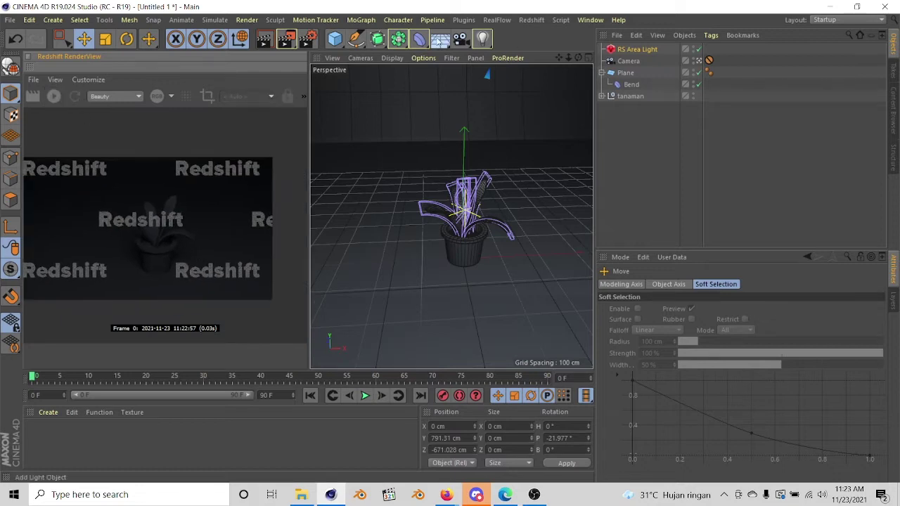
left_click(532, 20)
left_click(565, 125)
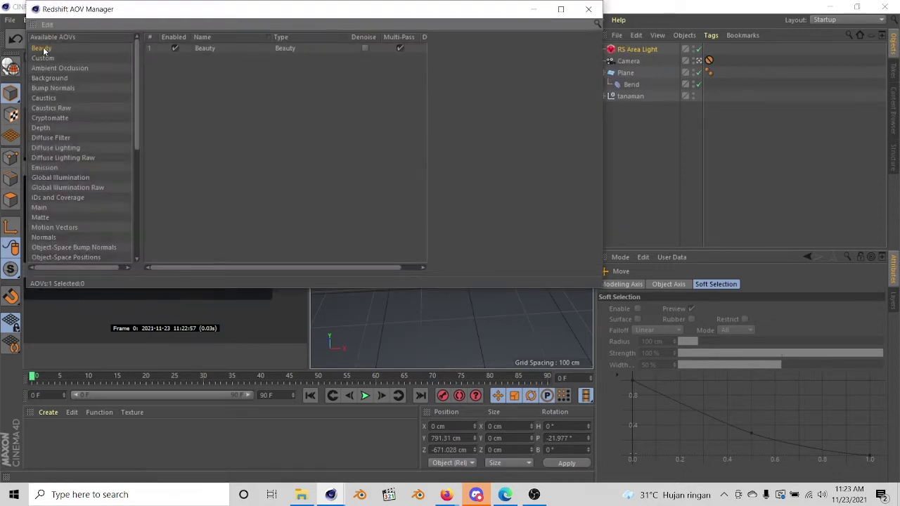
left_click(590, 10)
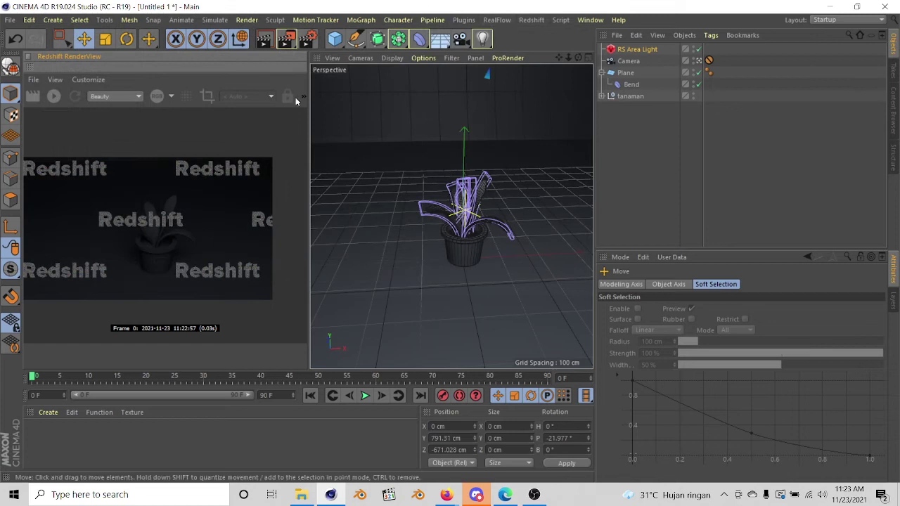
Open Render Settings and drop down the Renderer list
left_click(532, 19)
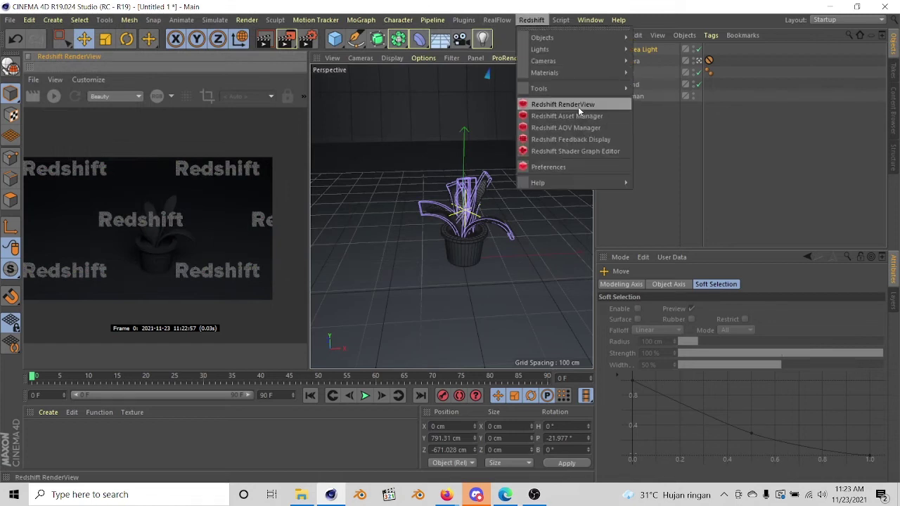
left_click(309, 39)
left_click(141, 37)
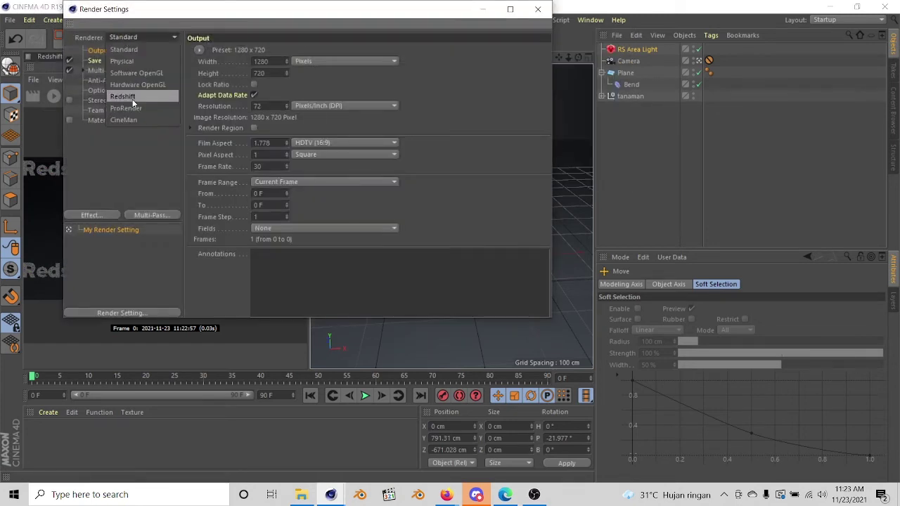
Set the renderer to Redshift and add a Custom AOV named bersih
left_click(101, 80)
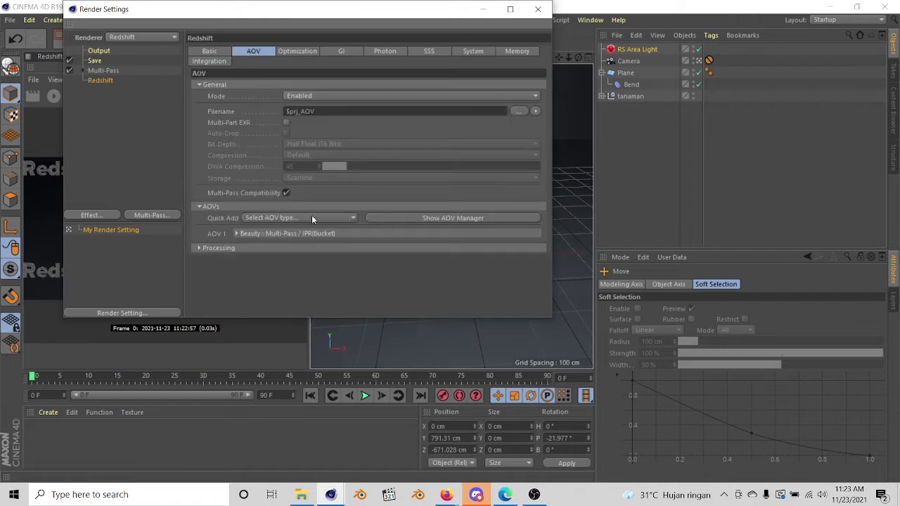
left_click(312, 218)
left_click(309, 25)
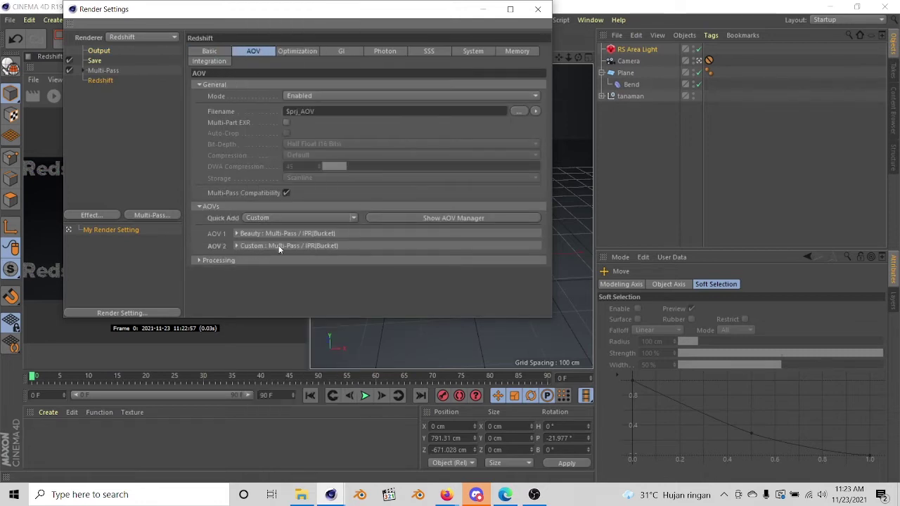
left_click(278, 246)
Review Redshift's GI, subsurface scattering, system and memory settings, then close Render Settings
scroll(344, 283, "down", 2)
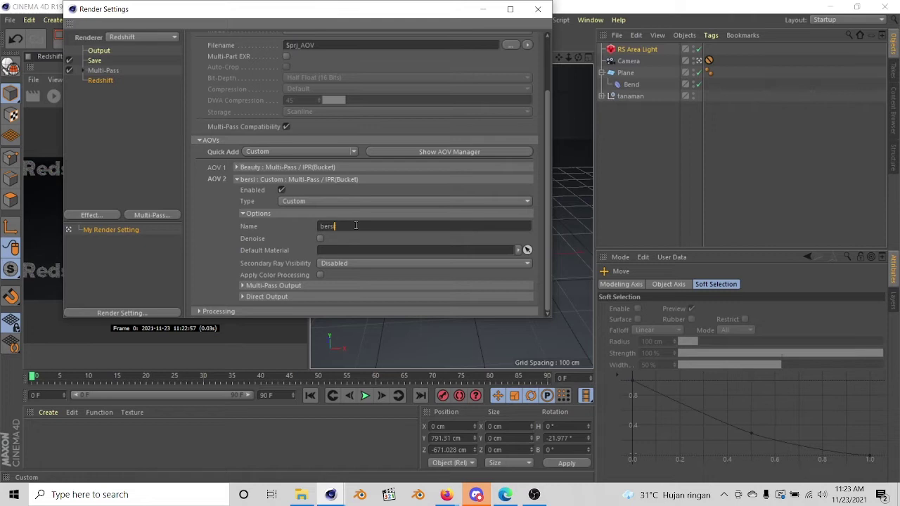
scroll(211, 254, "up", 5)
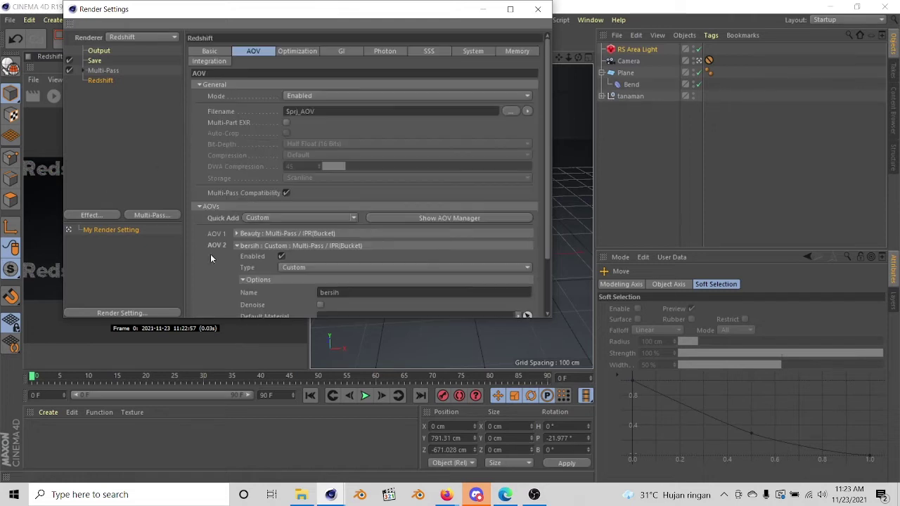
left_click(302, 51)
left_click(341, 51)
left_click(327, 96)
left_click(371, 93)
left_click(385, 51)
left_click(429, 51)
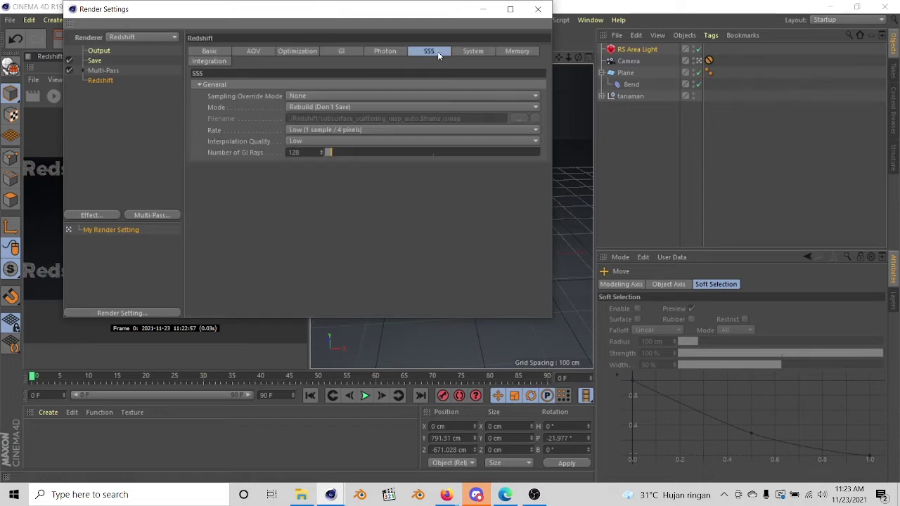
left_click(473, 51)
left_click(517, 51)
Display the bersih AOV in the Redshift RenderView and re-render progressively
left_click(538, 9)
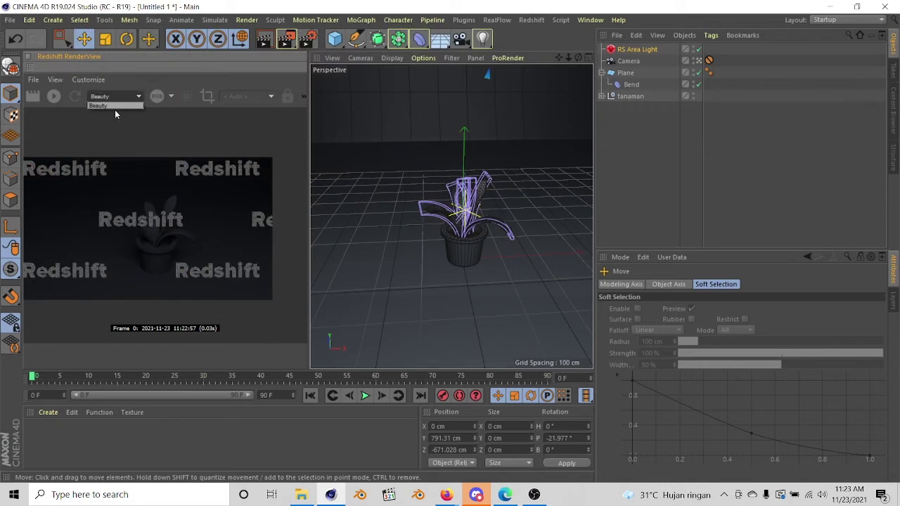
left_click(137, 96)
left_click(531, 19)
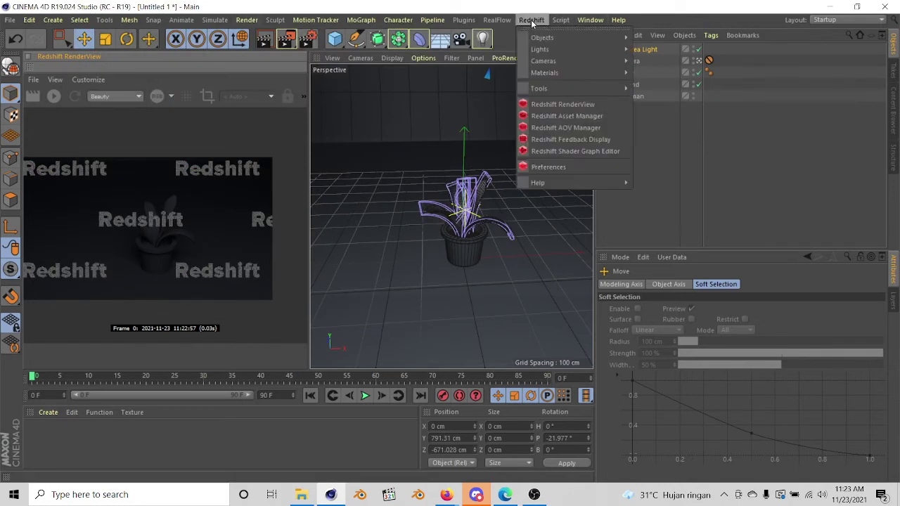
left_click(531, 127)
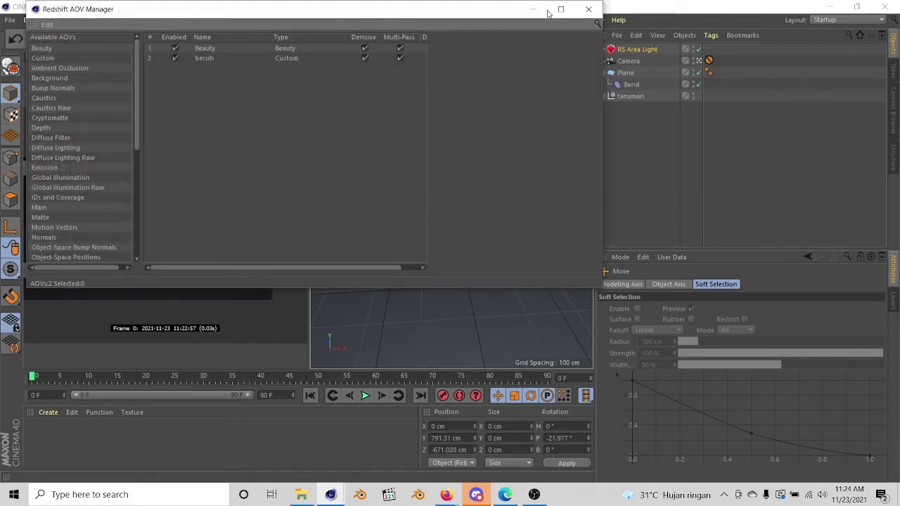
left_click(588, 9)
left_click(56, 97)
left_click(119, 96)
left_click(117, 116)
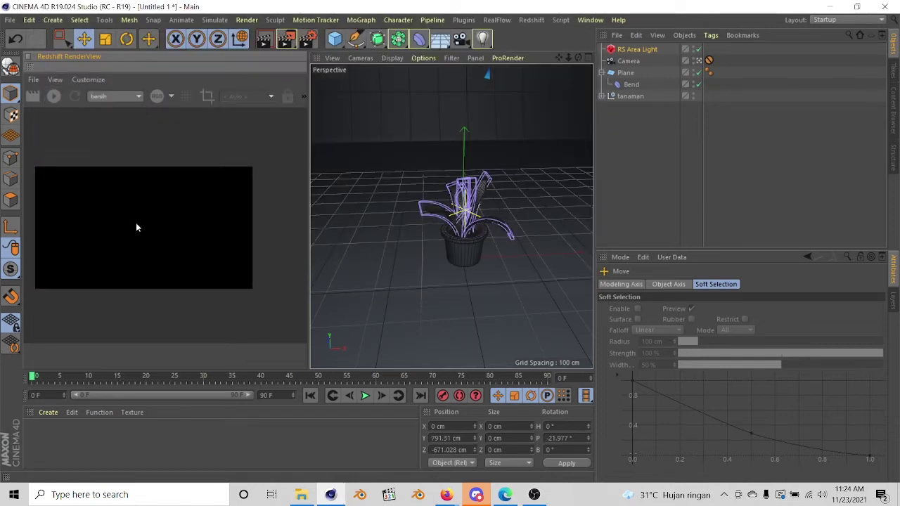
middle_click_drag(135, 222, 161, 236)
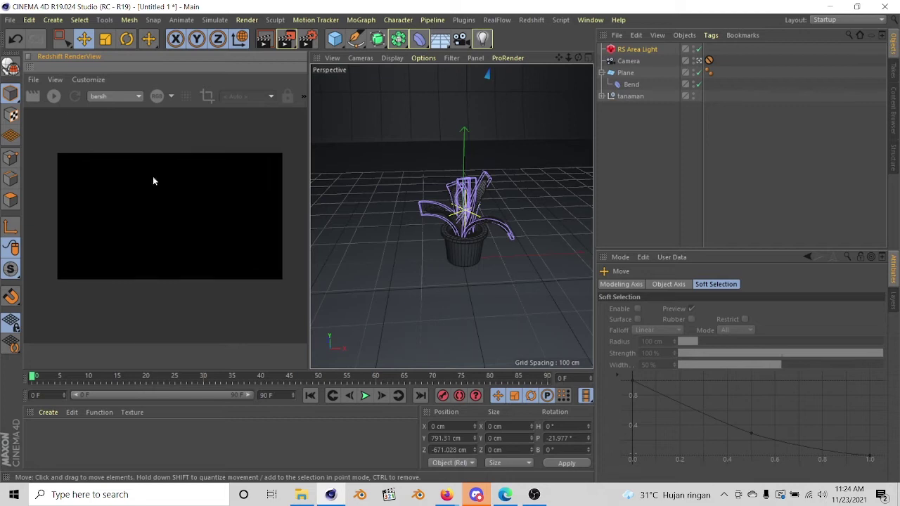
left_click(54, 97)
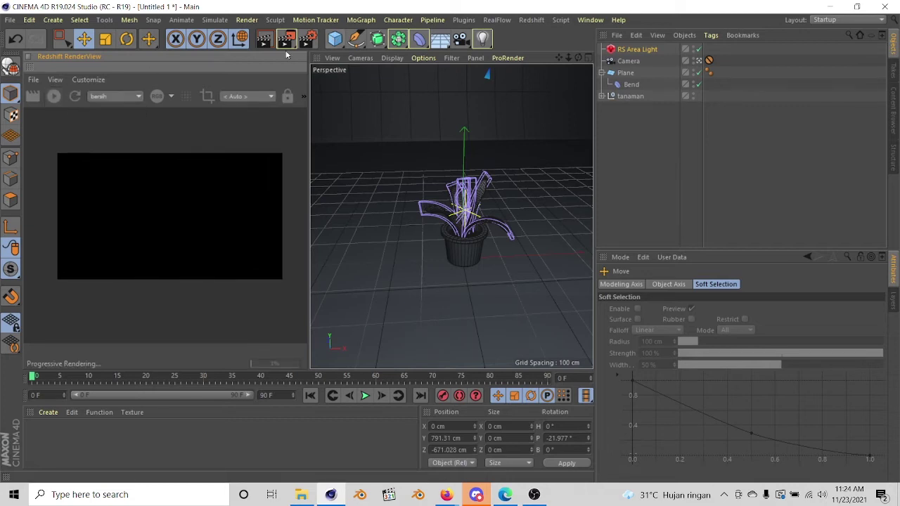
Set both the regular and multi-pass save formats to JPG
left_click(308, 39)
left_click(94, 60)
left_click(394, 83)
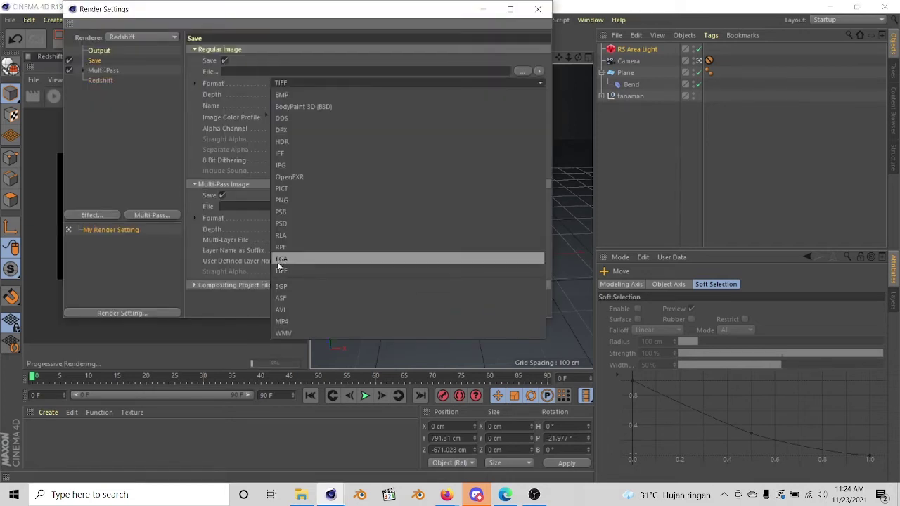
left_click(281, 164)
left_click(296, 218)
left_click(292, 299)
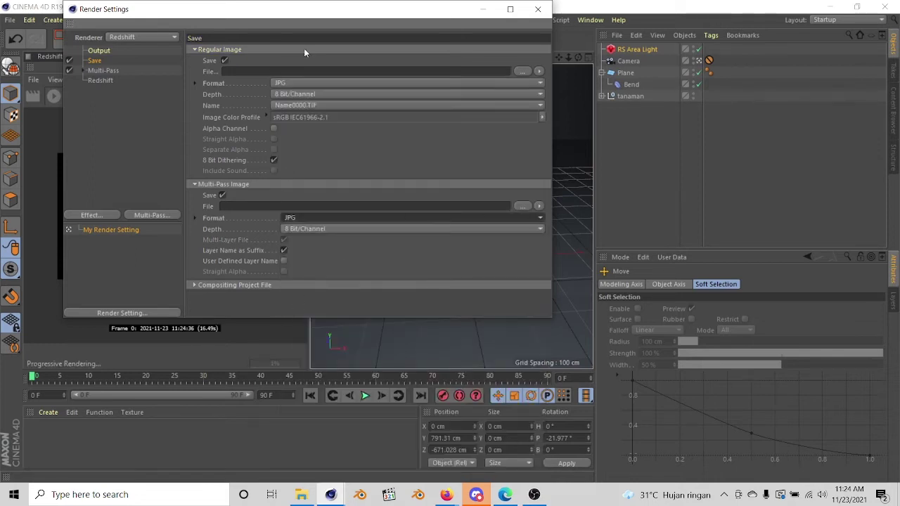
Name the saved render and multi-pass files 'pot tanaman' in the render folder
left_click(521, 71)
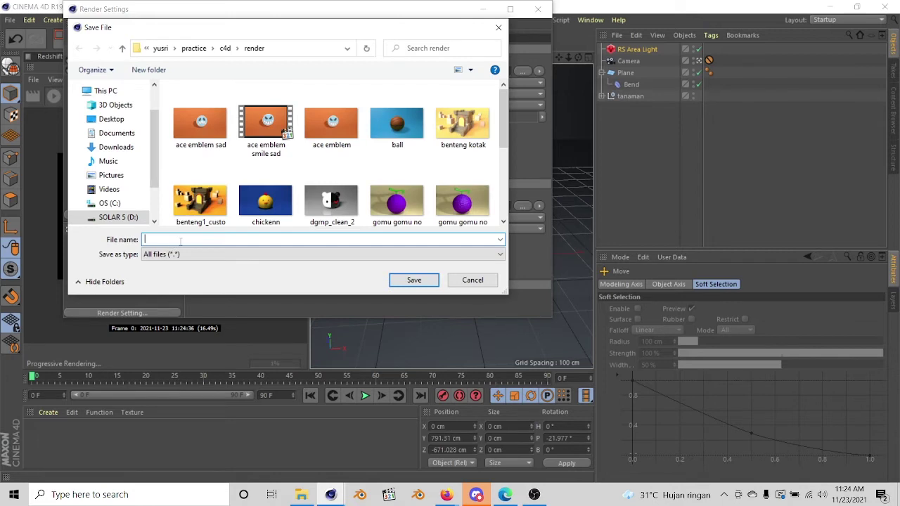
type("pot")
key("Return")
left_click(521, 206)
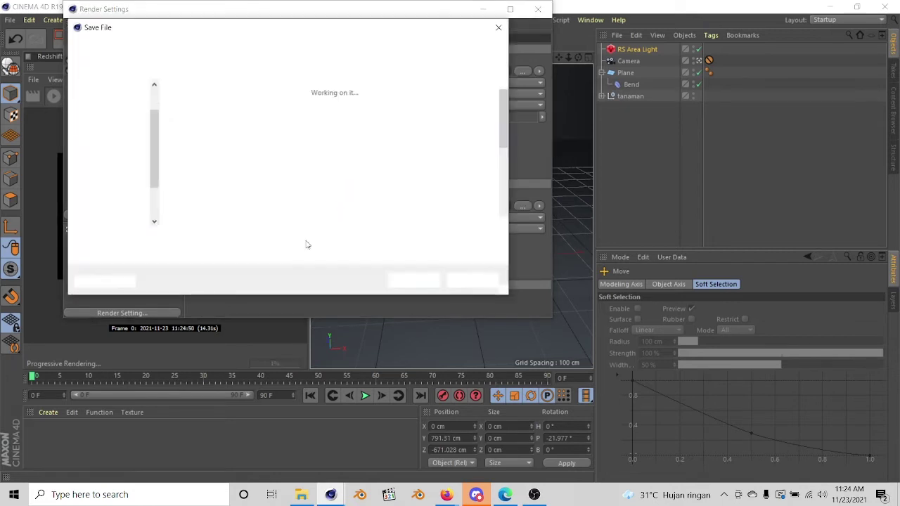
type("pot t")
type("anaman")
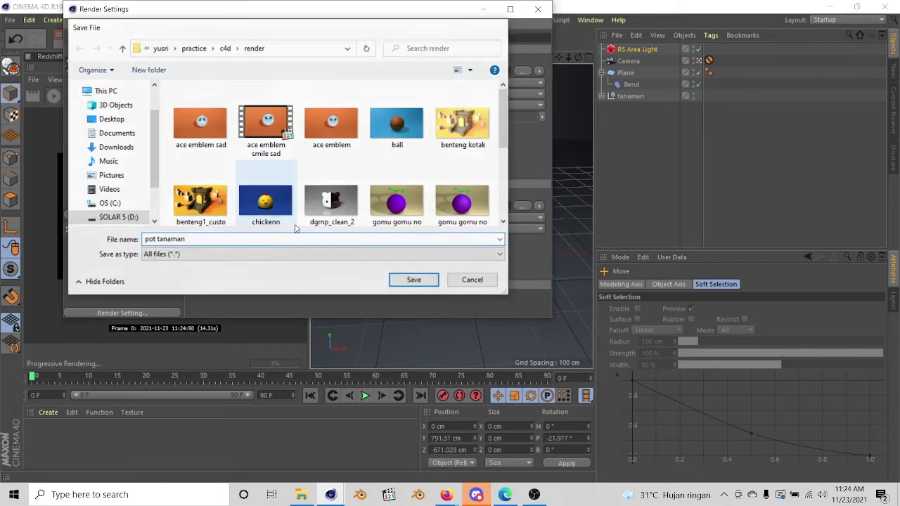
key("Return")
Set Separate Lights to All and enable Direct Output for the custom AOV
left_click(103, 70)
left_click(338, 49)
left_click(267, 73)
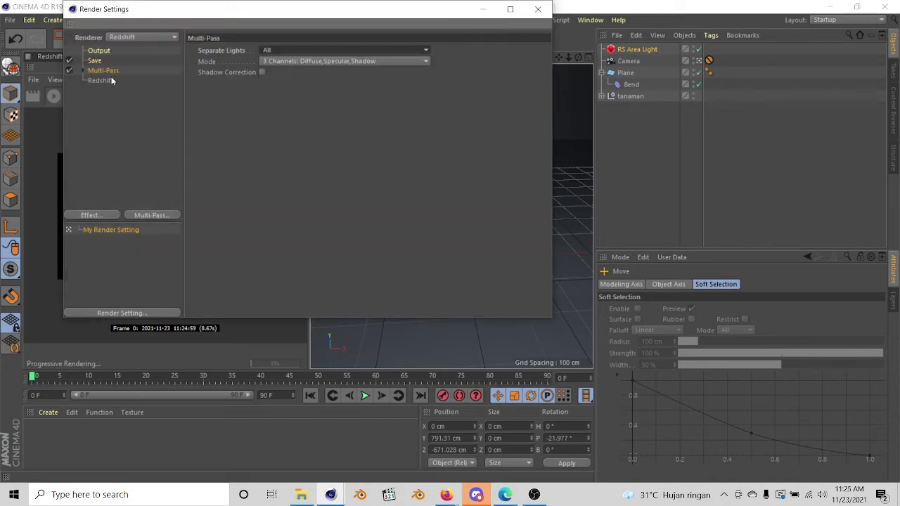
left_click(101, 79)
left_click(254, 51)
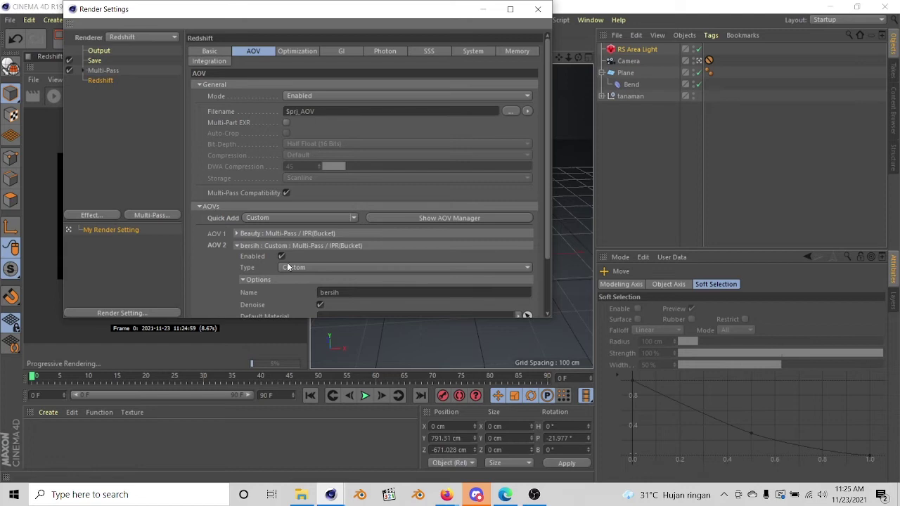
scroll(288, 266, "down", 3)
left_click(332, 264)
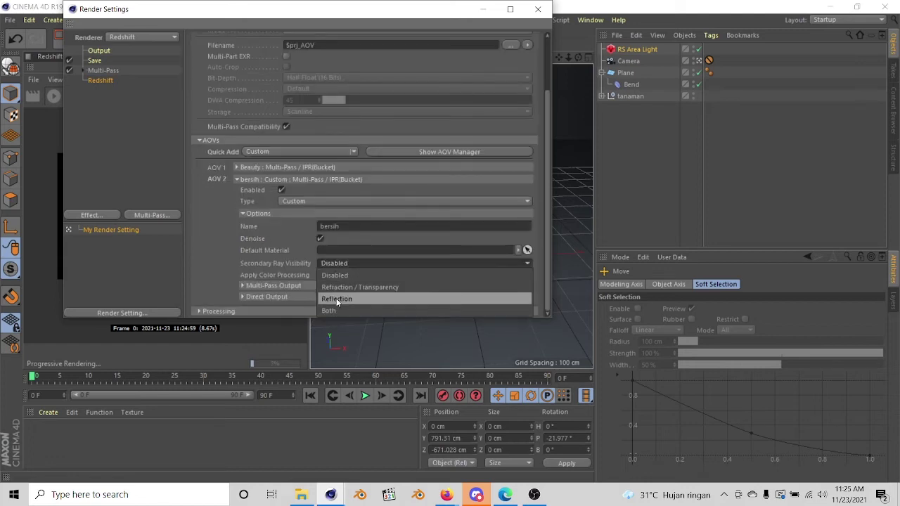
left_click(243, 286)
left_click(243, 294)
scroll(272, 260, "down", 3)
left_click(320, 204)
scroll(210, 211, "up", 5)
Start a render in the Redshift render view and widen the 3D viewport beside it
left_click(532, 10)
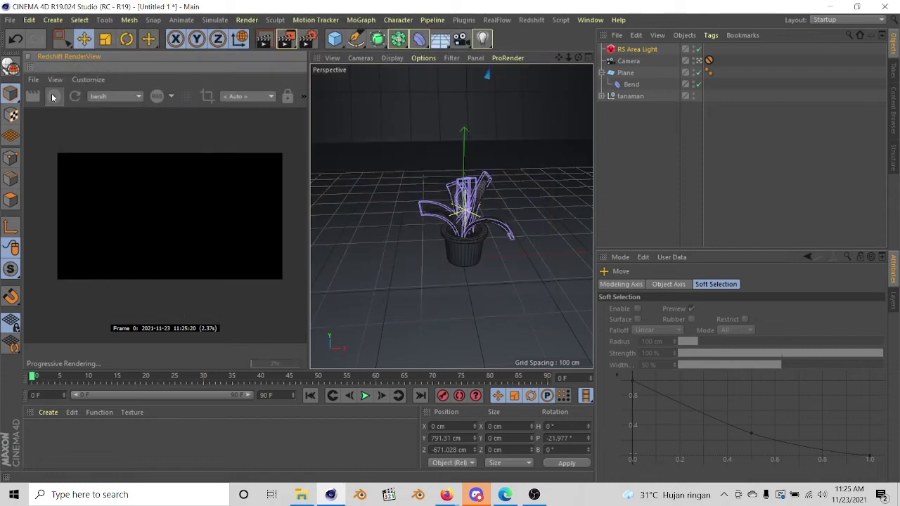
left_click(31, 97)
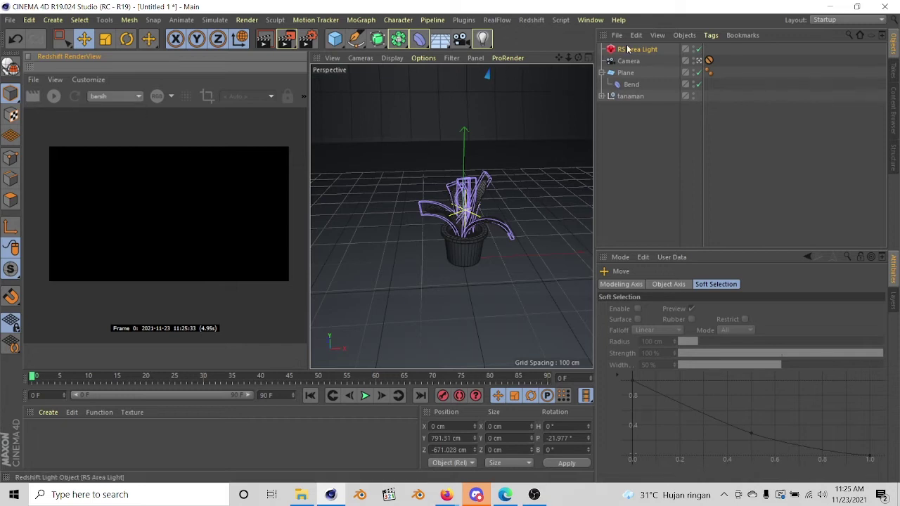
left_click_drag(310, 114, 227, 137)
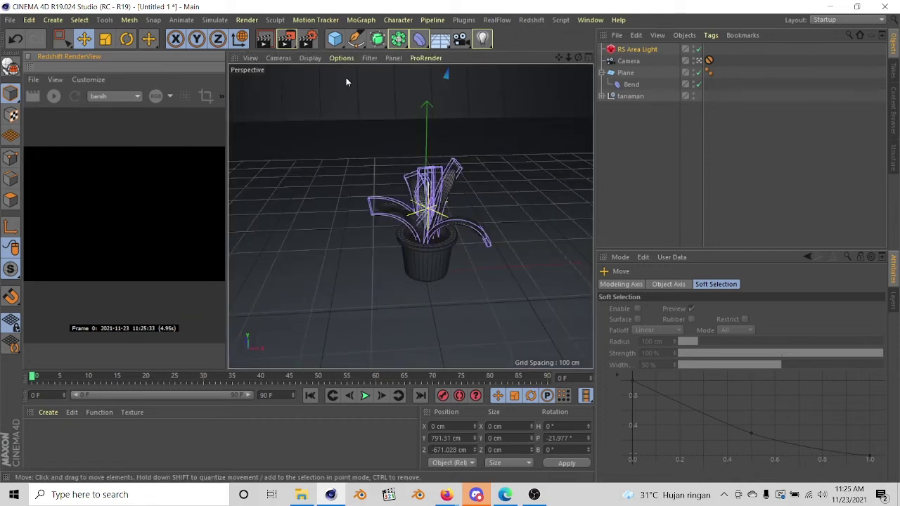
Delete the Beauty and bersih AOVs in the Redshift AOV manager
left_click(541, 20)
left_click(577, 117)
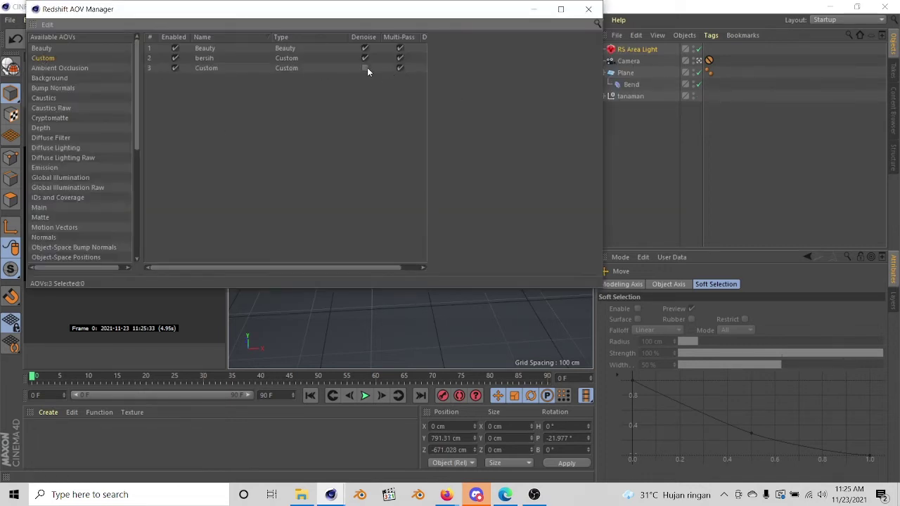
left_click(211, 48)
key("Delete")
key("Delete")
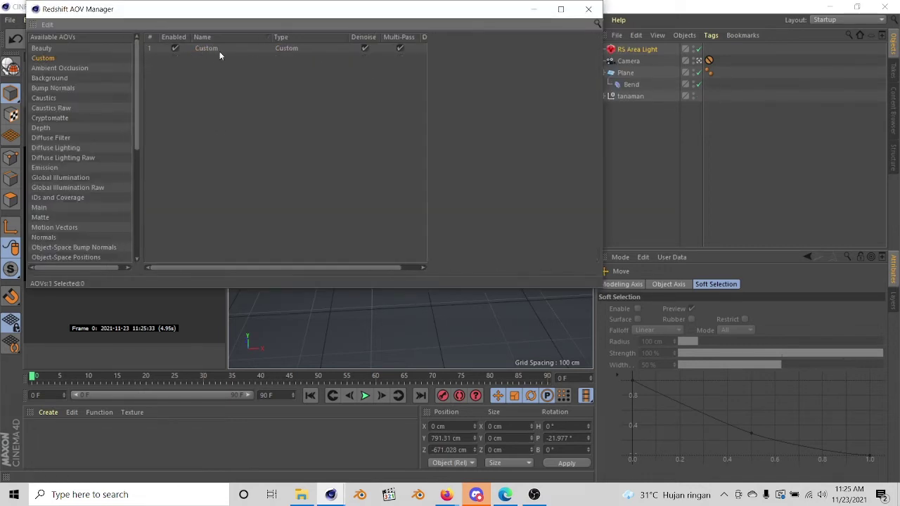
key("alt+F4")
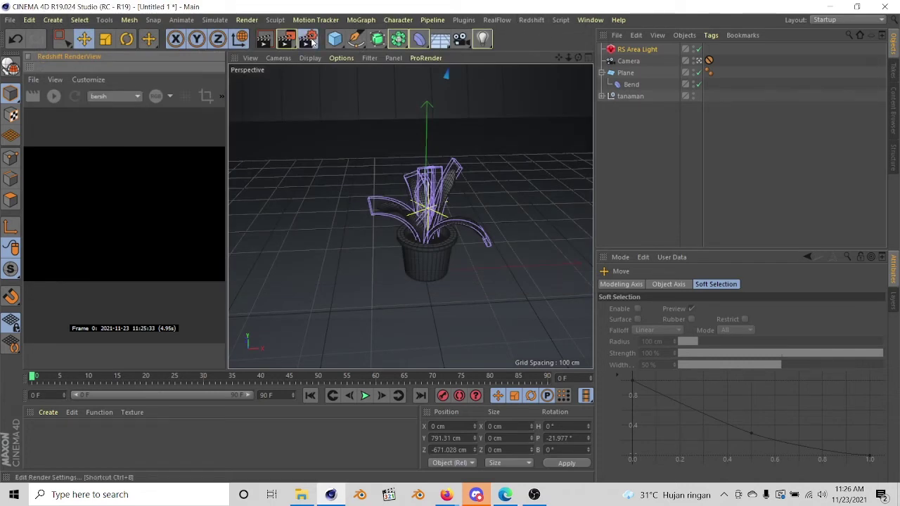
Expand the remaining custom AOV's multi-pass and direct output options, then close render settings
key("ctrl+b")
left_click(289, 234)
type("bersihkan")
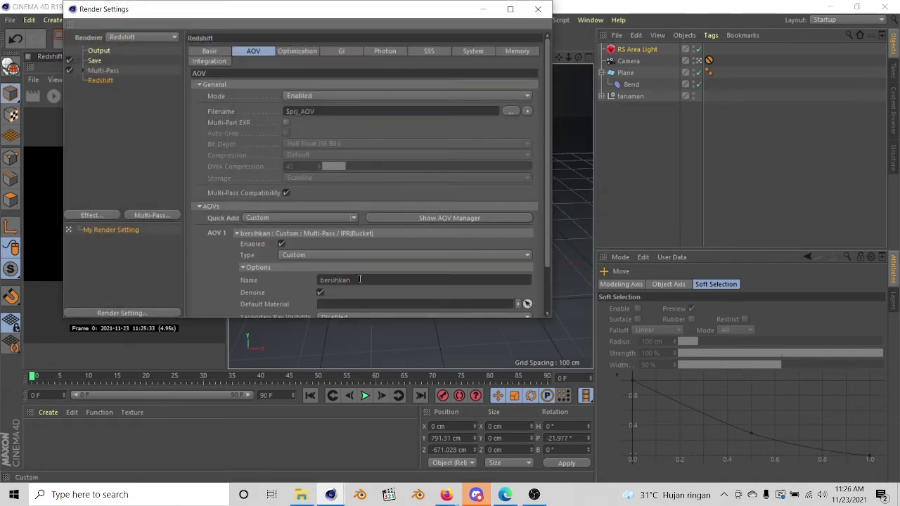
scroll(352, 275, "down", 2)
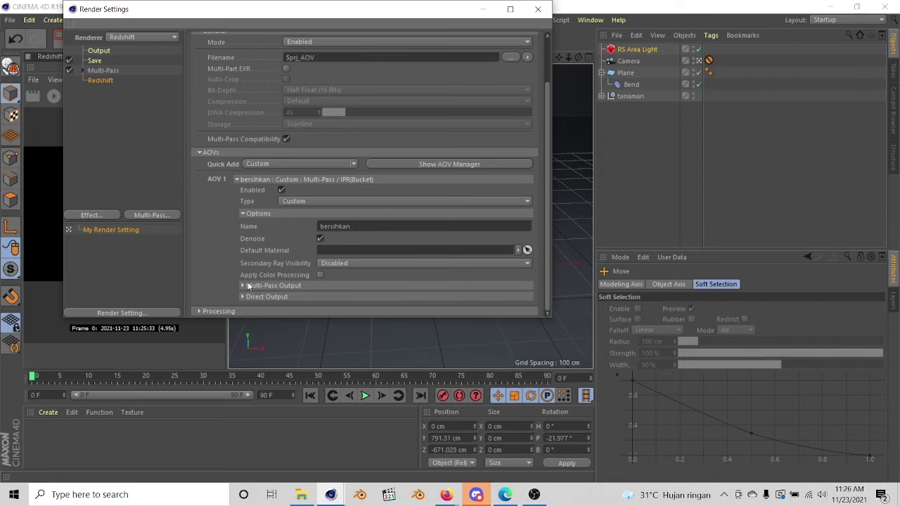
left_click(242, 285)
scroll(292, 273, "down", 4)
scroll(295, 252, "down", 1)
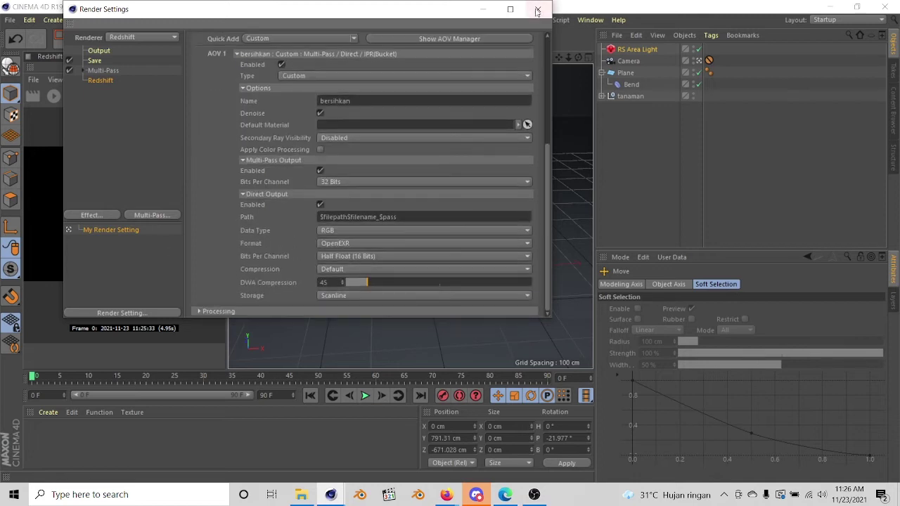
left_click(537, 10)
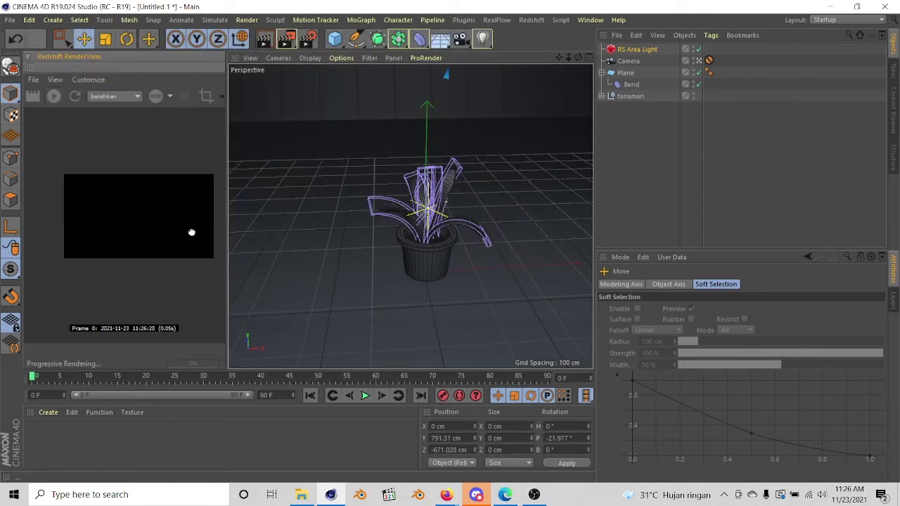
Close the Redshift render view panel and switch the renderer to Standard
left_click(213, 67)
left_click(161, 70)
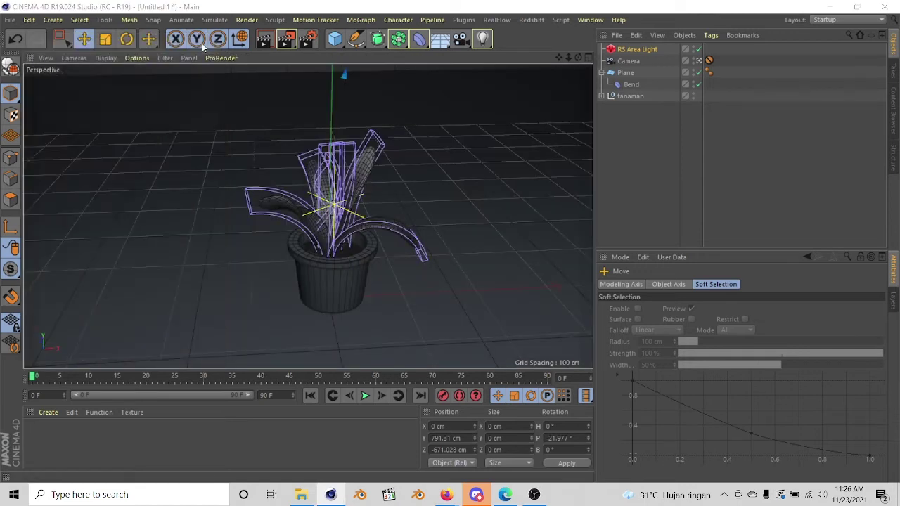
left_click(307, 39)
left_click(137, 37)
left_click(137, 46)
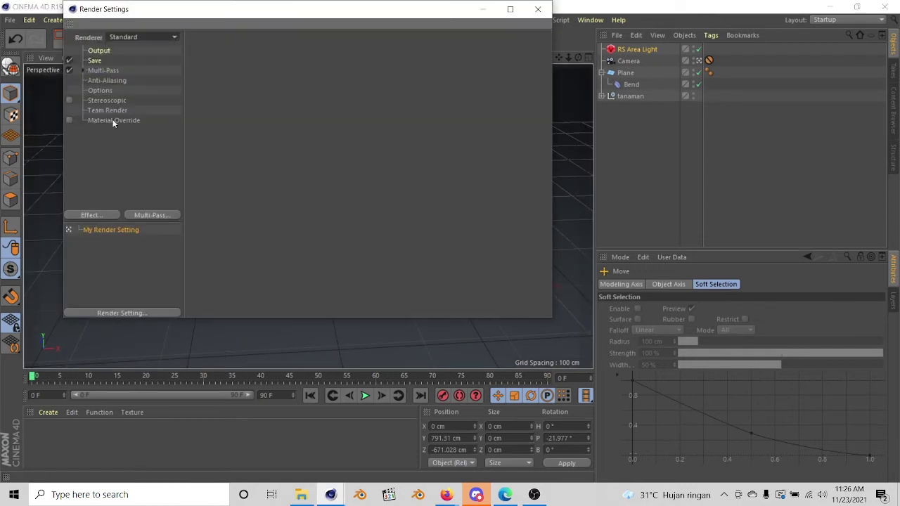
Add Global Illumination and Ambient Occlusion effects, disabling the accidentally added Cel Renderer
left_click(98, 215)
left_click(162, 193)
right_click(112, 130)
left_click(163, 264)
left_click(104, 130)
left_click(68, 130)
right_click(121, 132)
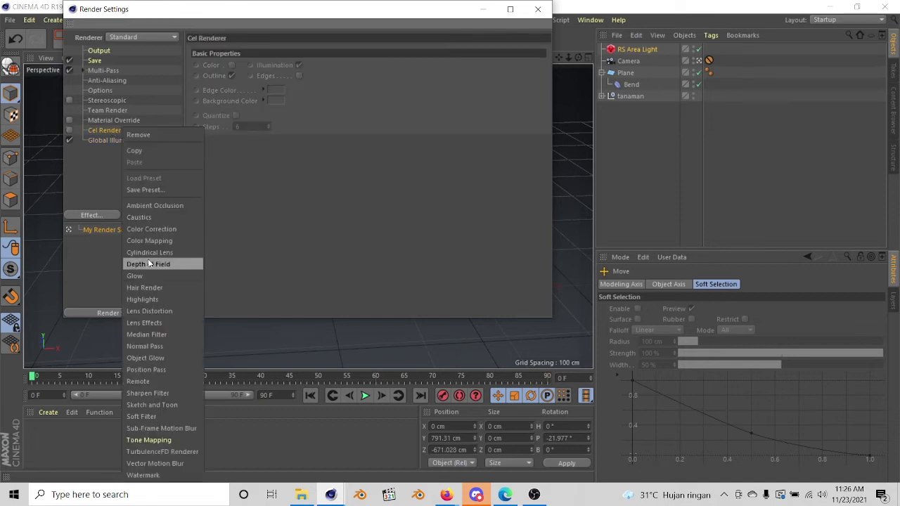
left_click(160, 205)
Review the save and output resolution settings, then close render settings
left_click(99, 61)
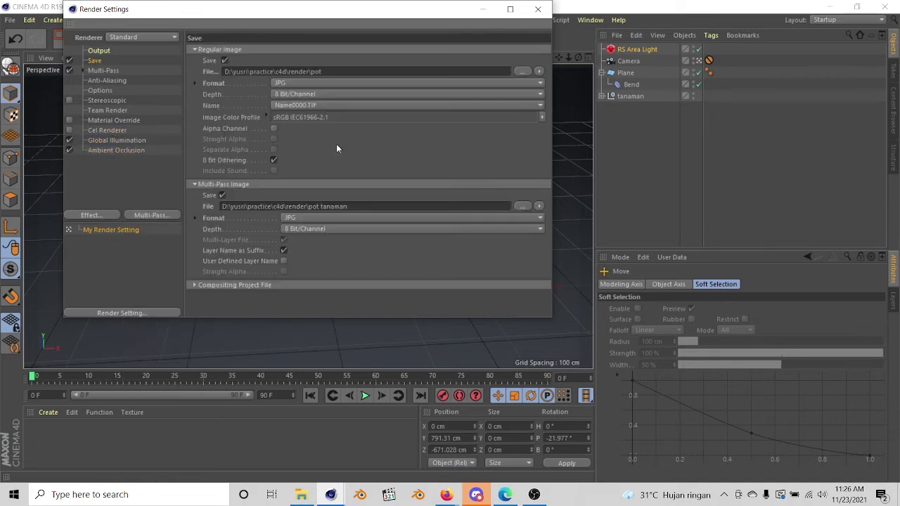
left_click(99, 50)
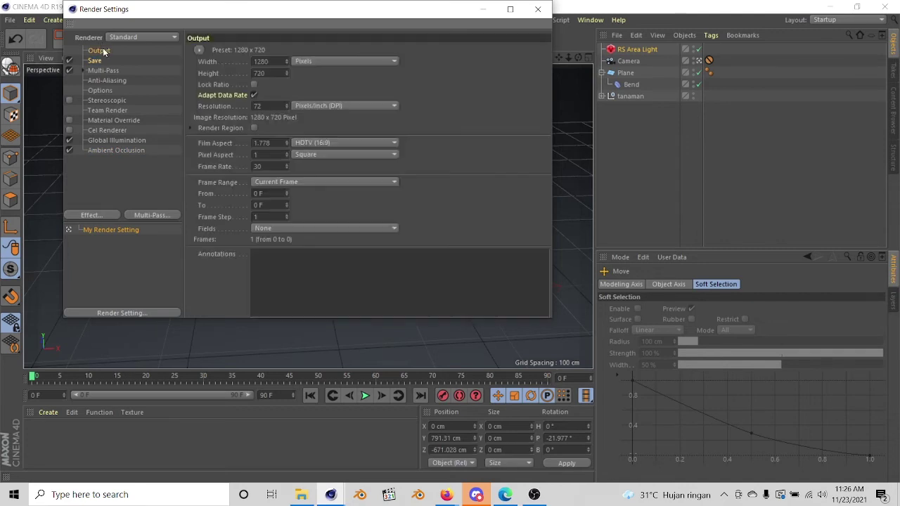
left_click(539, 10)
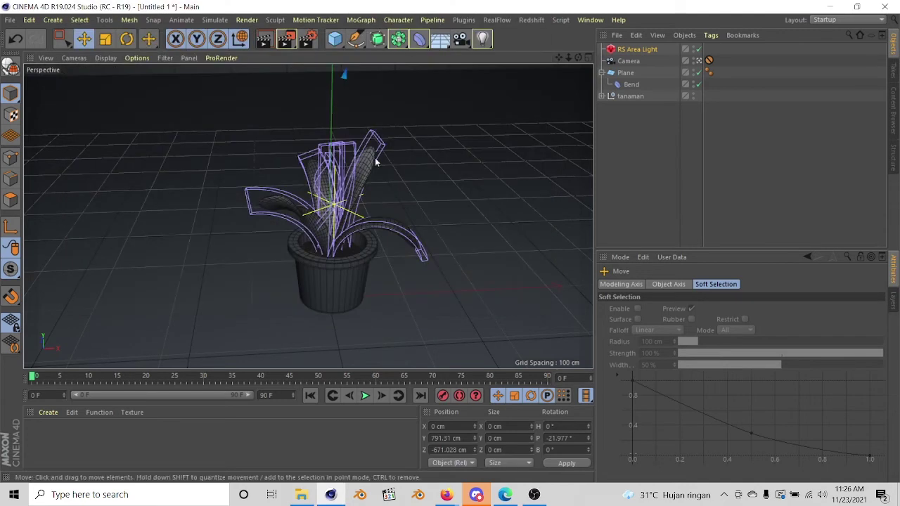
Create a new material and colour it green (H 119°, S 60%, V 89%)
double_click(216, 444)
double_click(37, 434)
left_click_drag(384, 150, 425, 151)
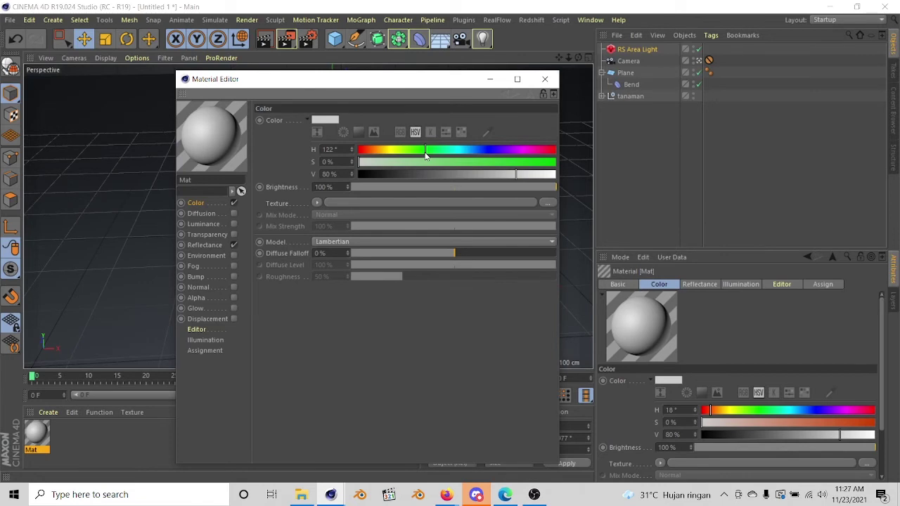
left_click(476, 162)
left_click(533, 174)
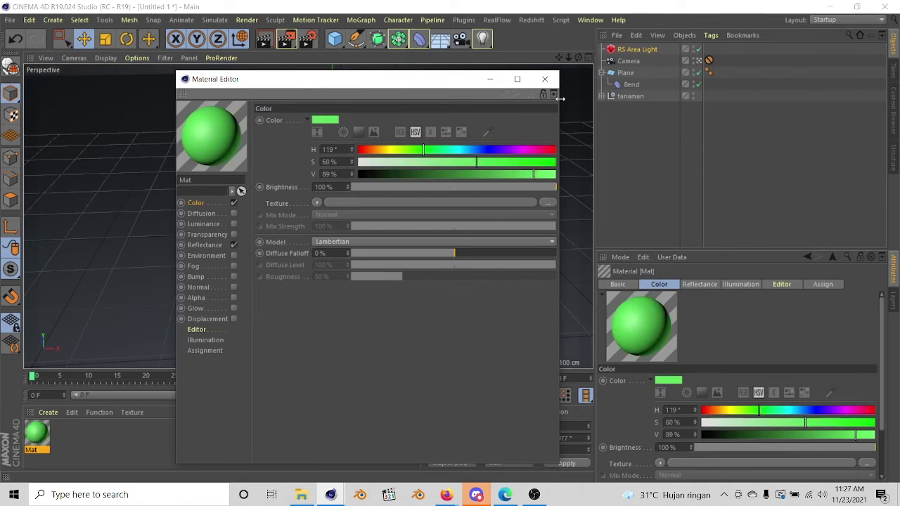
left_click(545, 79)
Apply the green material to the leaves, preview the render, and add a second material
left_click_drag(36, 434, 396, 232)
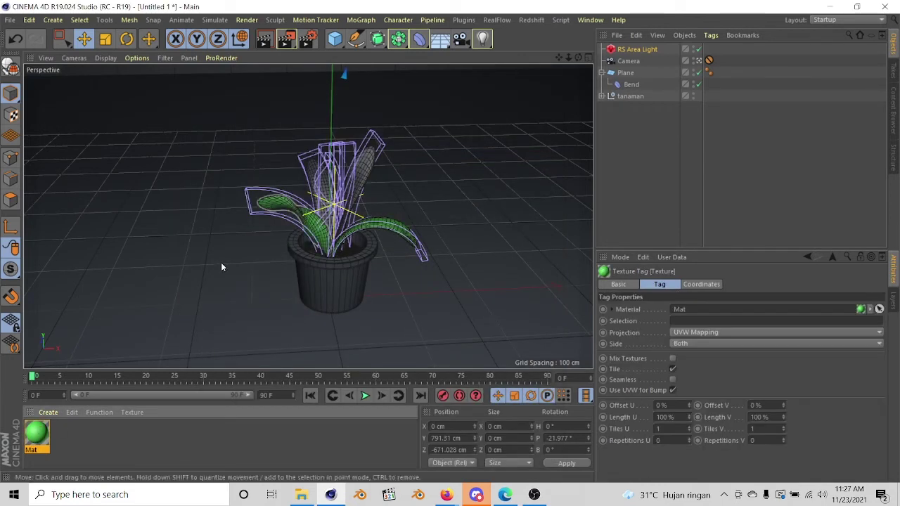
key("ctrl+r")
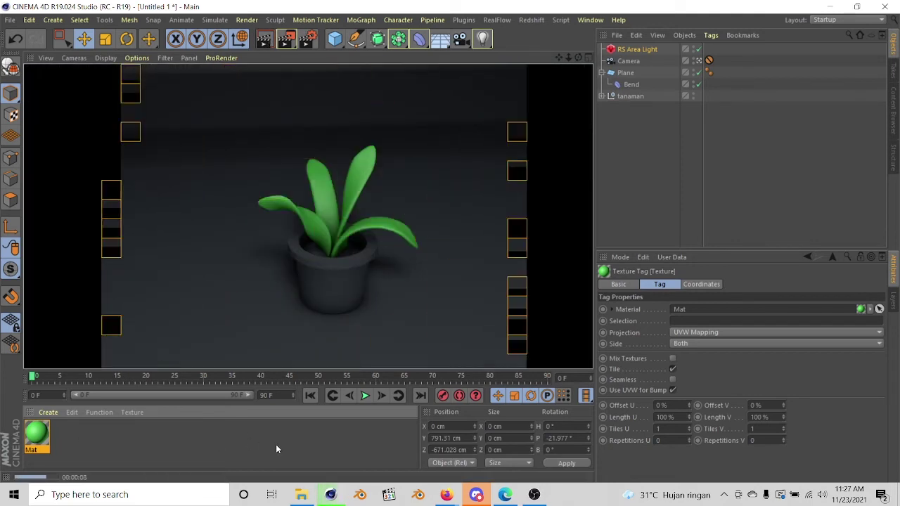
double_click(276, 449)
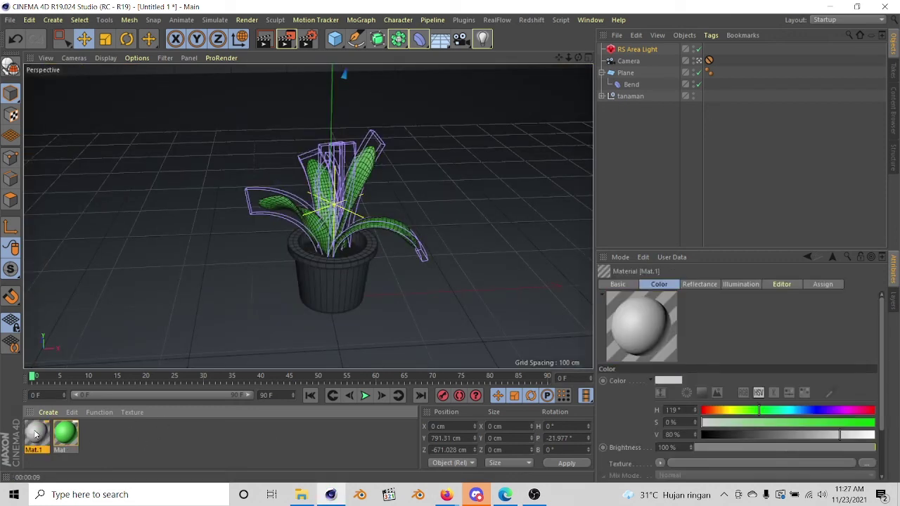
Colour Mat.1 brown (hue 16°, brightness 77%) and apply it to the pot's soil
double_click(36, 433)
left_click(365, 151)
left_click_drag(367, 151, 371, 150)
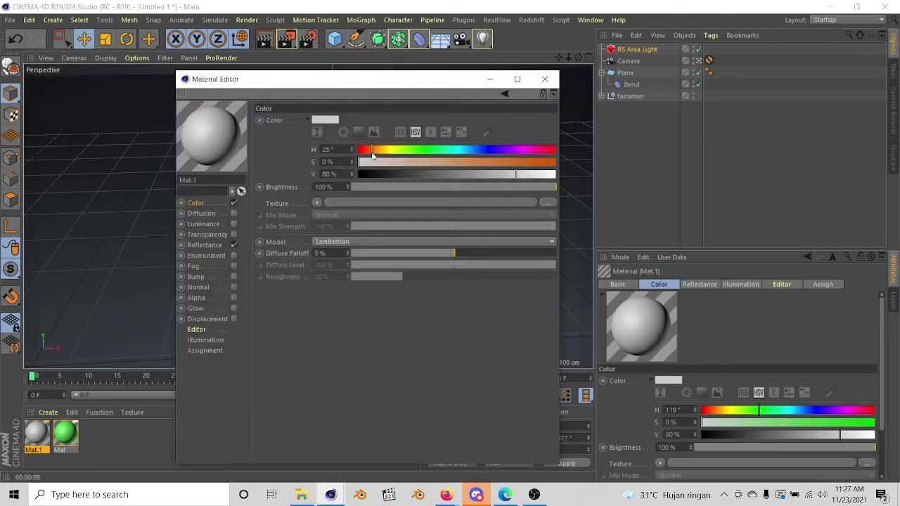
left_click_drag(478, 174, 495, 173)
left_click(459, 162)
left_click_drag(372, 150, 366, 151)
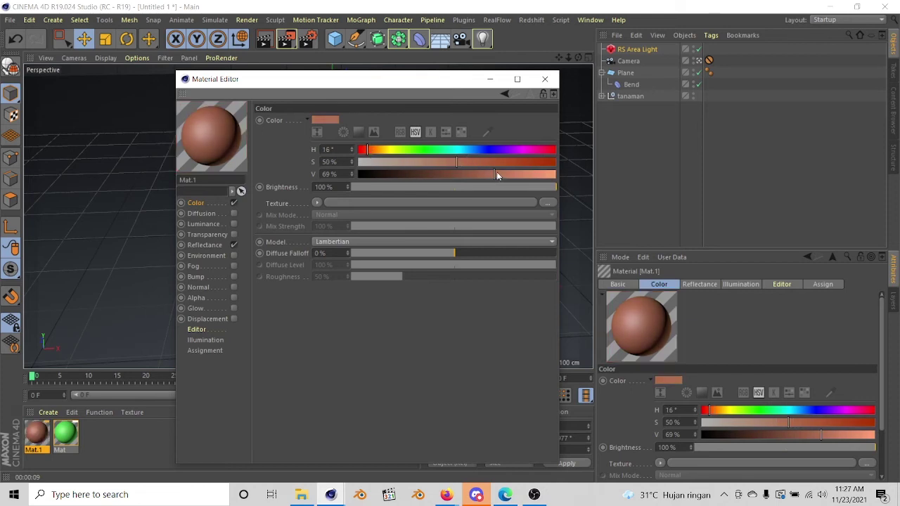
left_click_drag(497, 173, 511, 174)
left_click(545, 79)
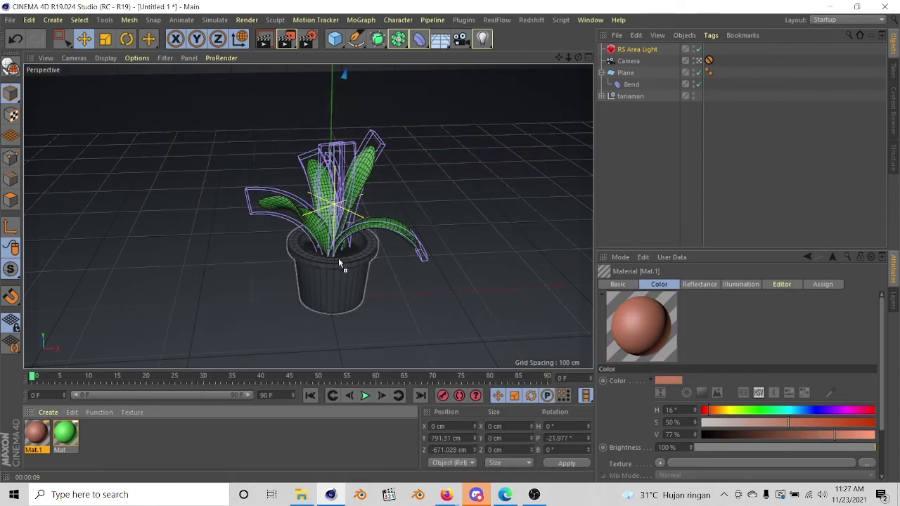
left_click_drag(37, 432, 338, 258)
Create Mat.2 in bright red (brightness 100%, saturation 68%) and apply it to the pot
double_click(156, 435)
double_click(36, 432)
mouse_move(436, 151)
left_mouse_down()
mouse_move(541, 151)
mouse_move(454, 176)
left_mouse_up()
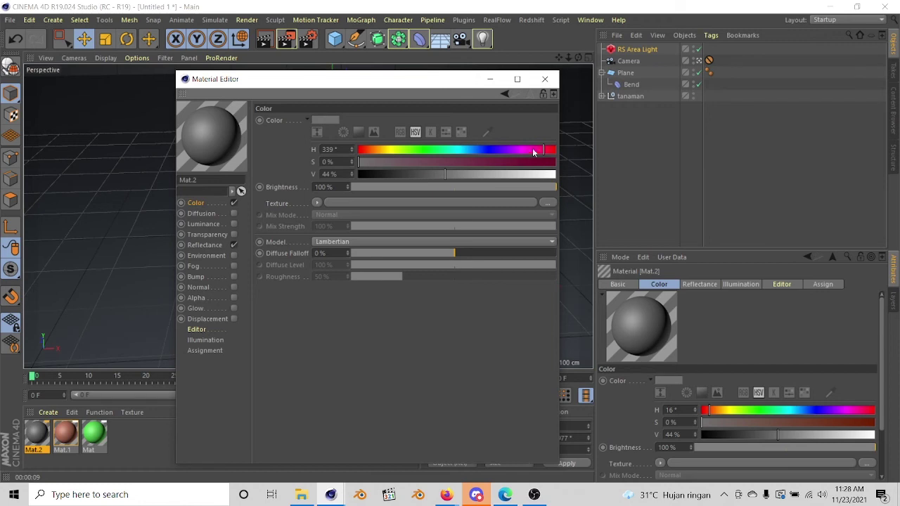
left_click_drag(358, 162, 543, 161)
mouse_move(454, 173)
left_mouse_down()
mouse_move(496, 173)
mouse_move(445, 161)
left_mouse_up()
left_click_drag(497, 173, 555, 174)
left_click_drag(452, 159, 491, 160)
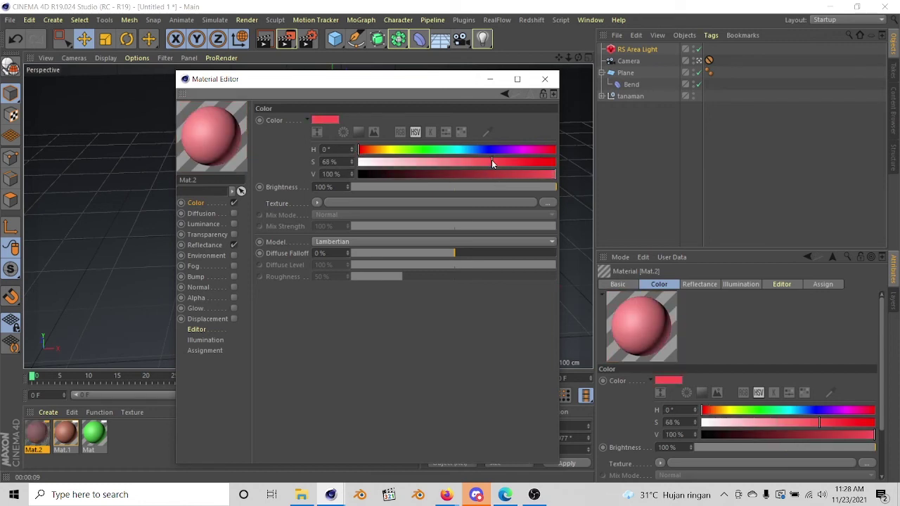
left_click_drag(371, 220, 345, 292)
Create light blue Mat.3, apply it to the backdrop plane, and render a preview
double_click(199, 427)
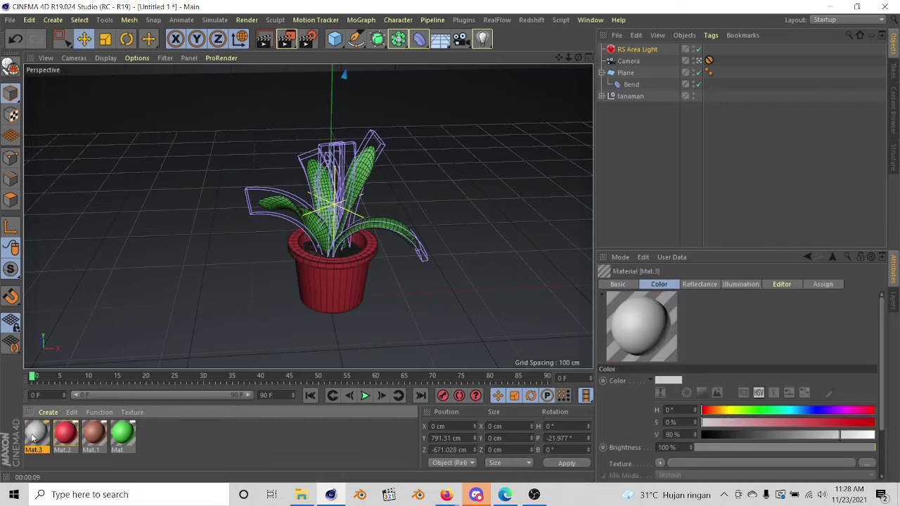
double_click(37, 434)
left_click_drag(362, 150, 478, 149)
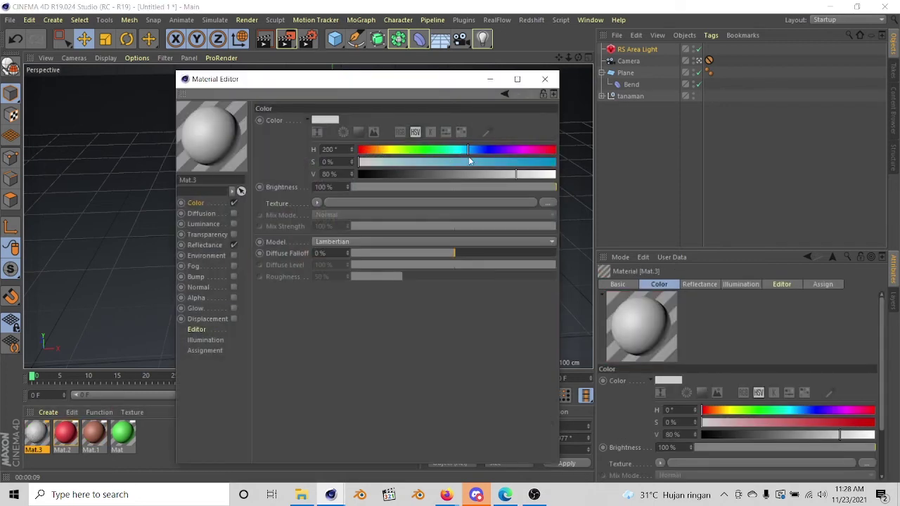
left_click_drag(394, 161, 422, 161)
left_click(545, 78)
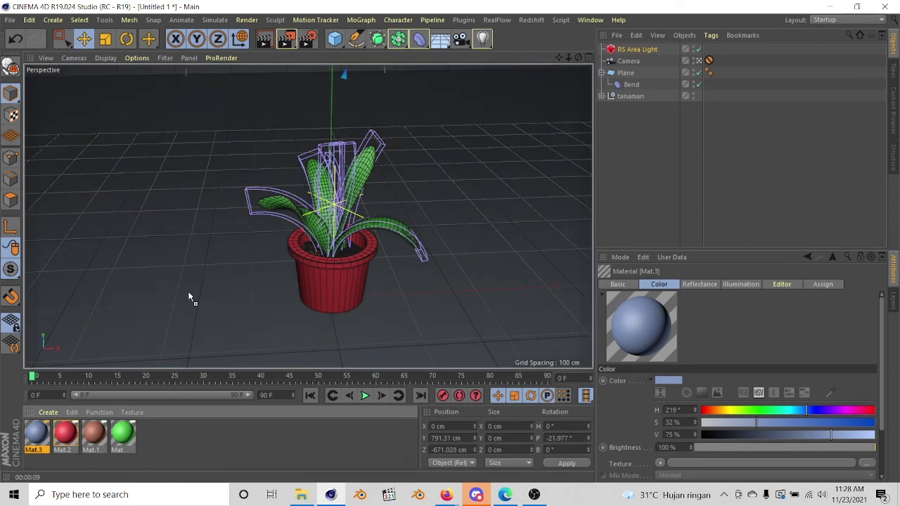
left_click_drag(36, 434, 191, 297)
key("ctrl+r")
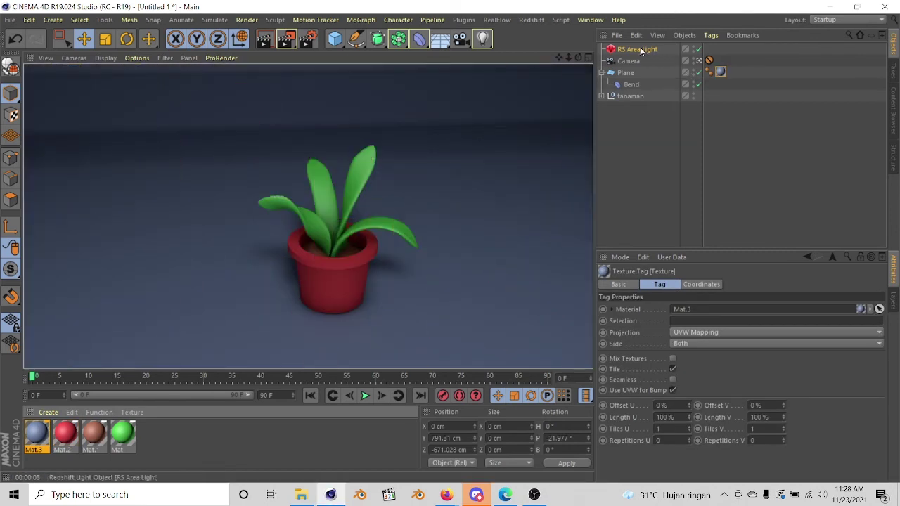
Replace the Redshift area light with a standard light raised above the plant
left_click(640, 49)
key("Delete")
left_click(484, 38)
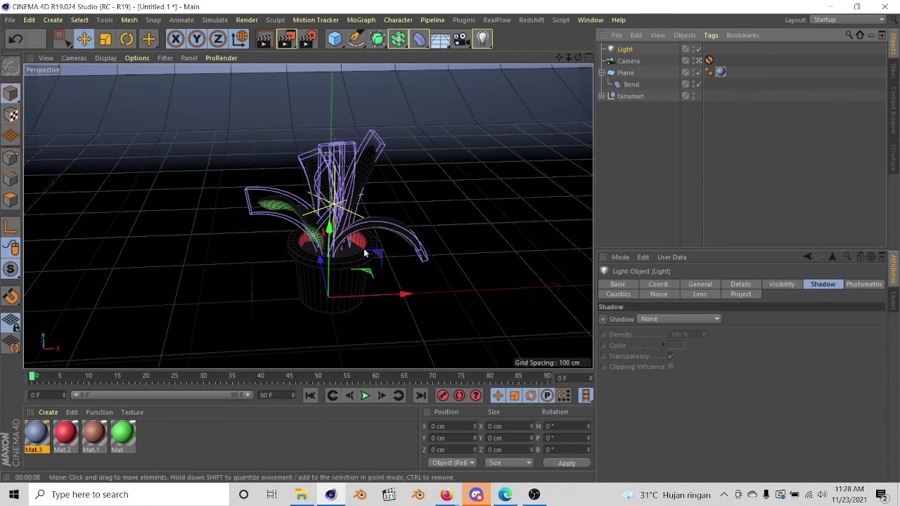
left_click_drag(329, 232, 328, 161)
scroll(138, 337, "down", 5)
mouse_move(137, 337)
left_mouse_down()
mouse_move(332, 264)
mouse_move(316, 248)
left_mouse_up()
Give the light Raytraced (Hard) shadows with a new shadow colour and render the scene
left_click(668, 320)
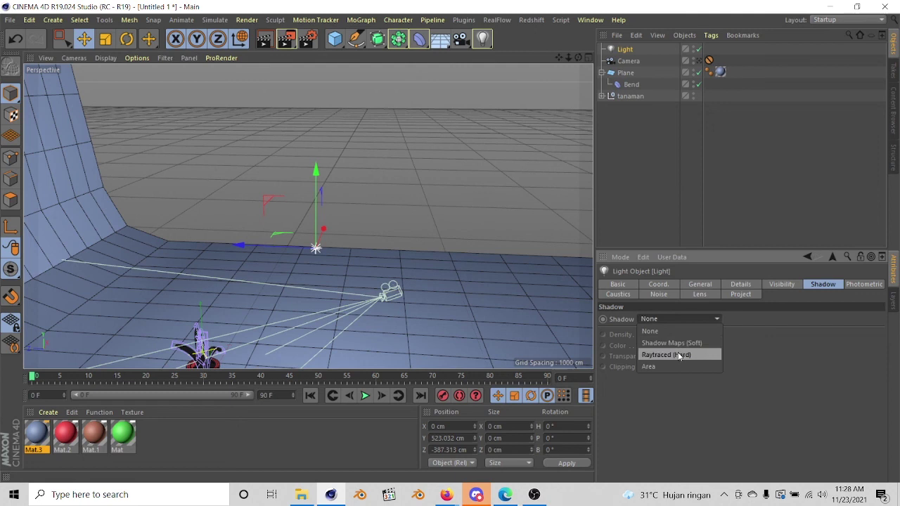
left_click(680, 355)
left_click(675, 344)
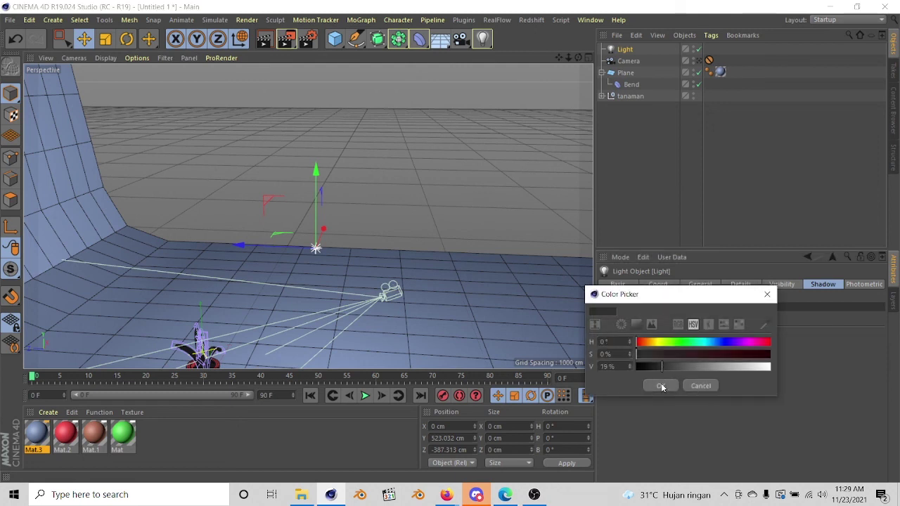
left_click(661, 384)
left_click(264, 39)
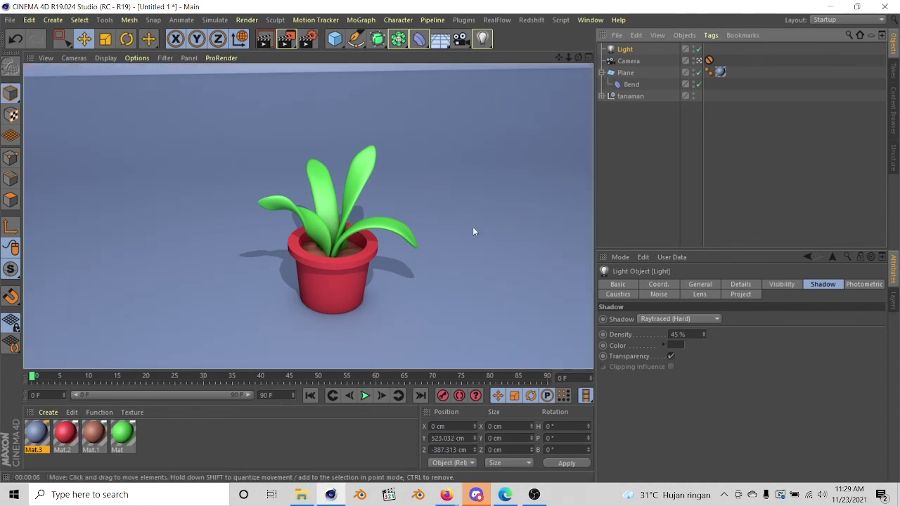
left_click(534, 495)
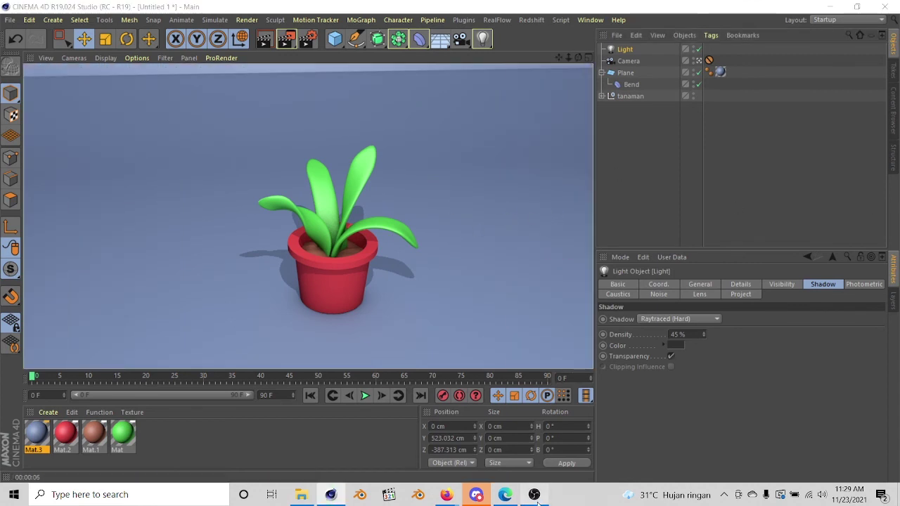